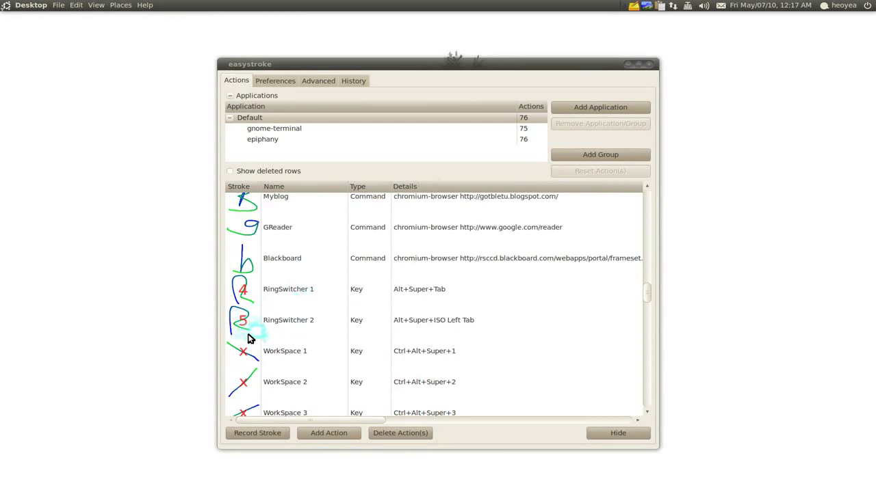
- Browse the workspace gestures down to the Compiz Zoom entries and magnify the screen on them, returning to normal size
scroll(303, 339, down, 3)
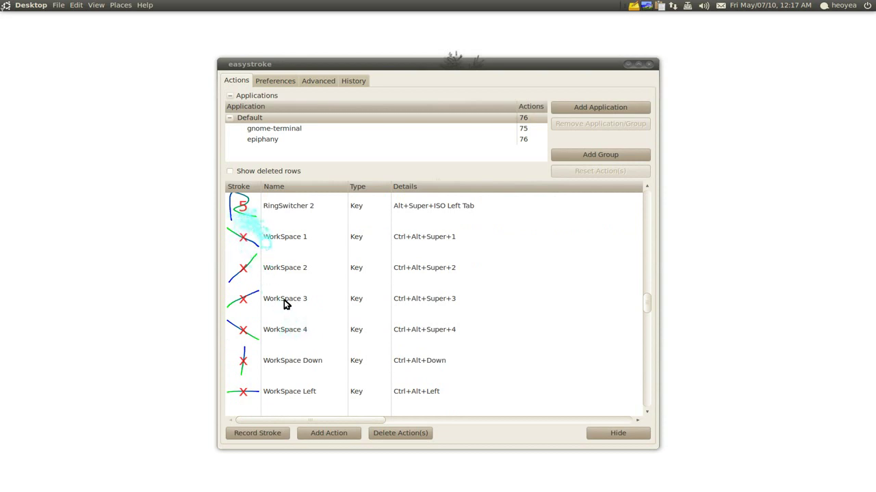
scroll(299, 346, down, 5)
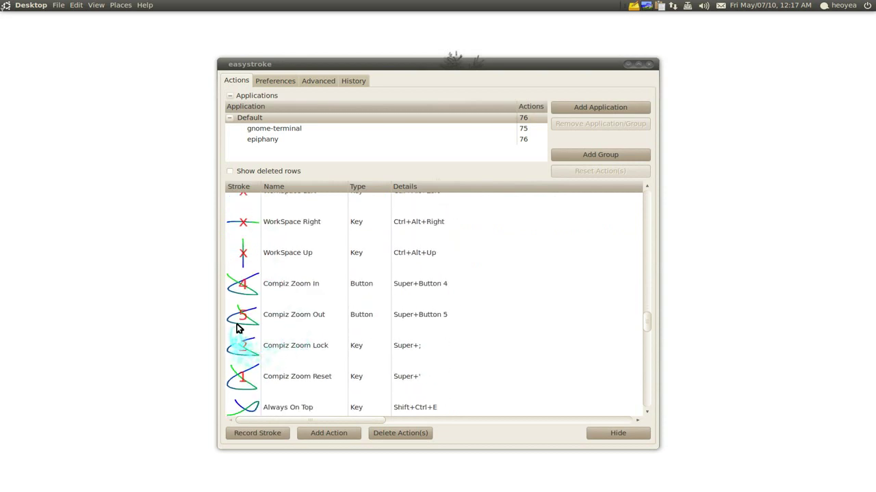
scroll(245, 298, up, 4)
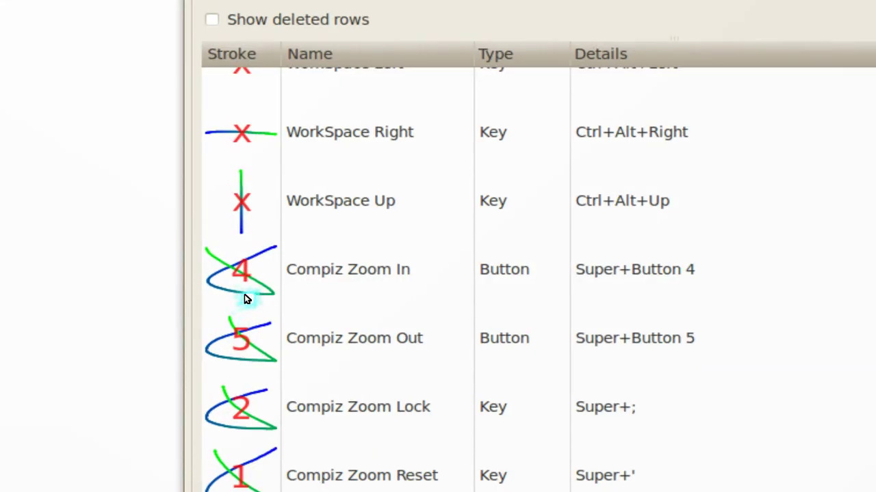
scroll(245, 300, down, 3)
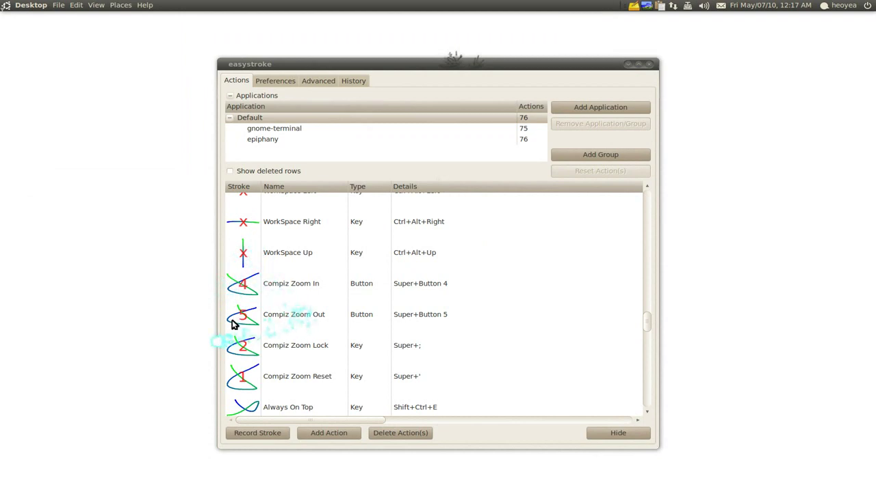
- Move the easystroke window clear of some desktop space and use the Compiz zoom gesture there to magnify and restore the screen
drag(442, 67, 473, 35)
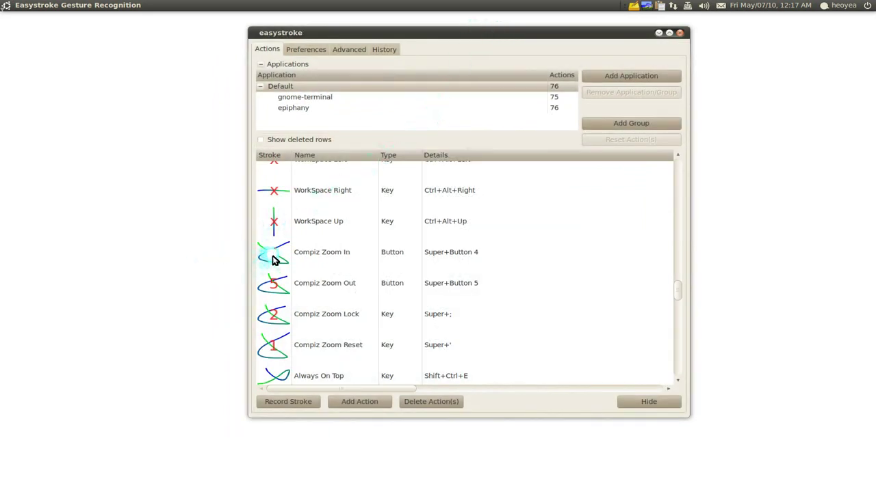
click(137, 301)
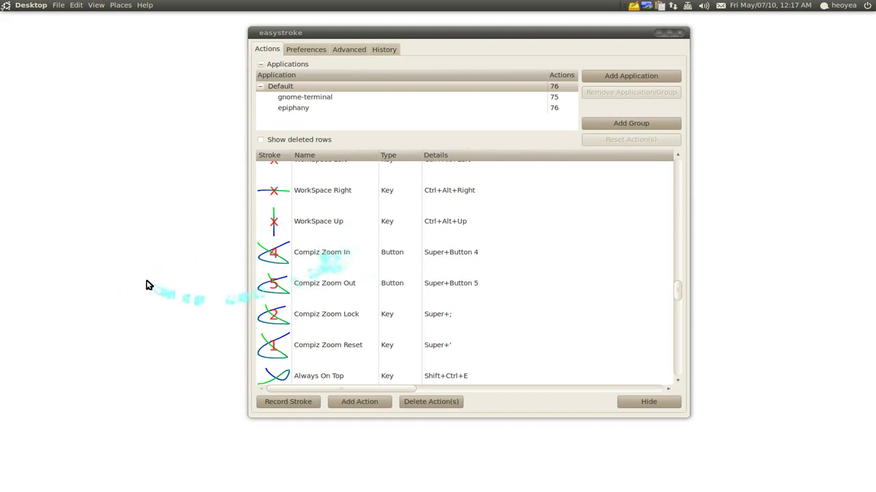
mouse_move(192, 221)
mouse_down()
mouse_move(115, 268)
mouse_move(69, 196)
mouse_up()
scroll(68, 198, up, 3)
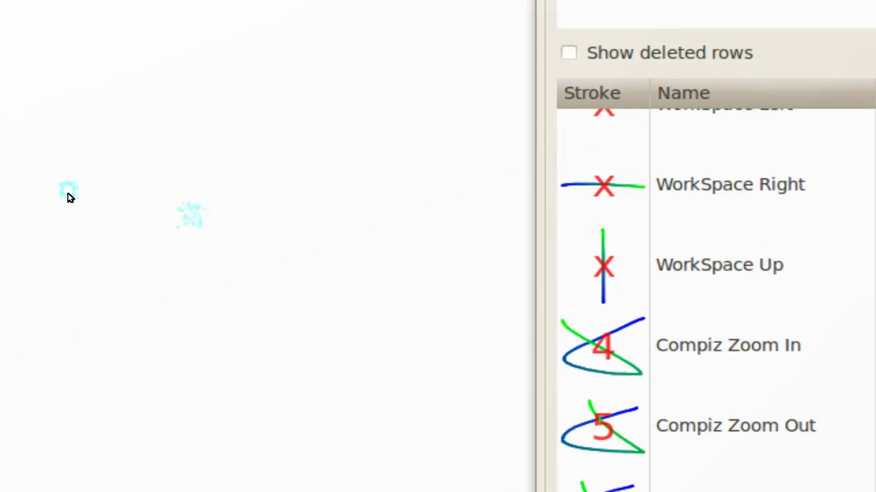
scroll(69, 198, down, 3)
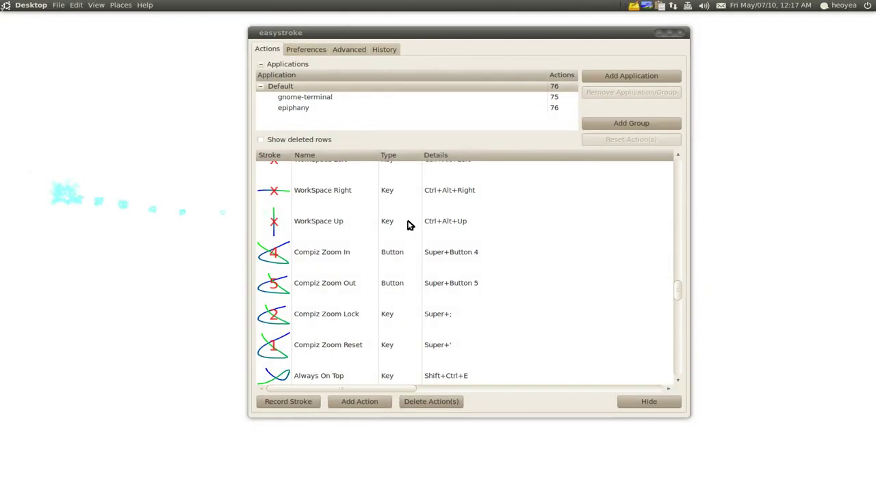
- Magnify the screen around the Compiz Zoom Lock entry and zoom back out, repeating the demonstration once more
scroll(299, 308, up, 3)
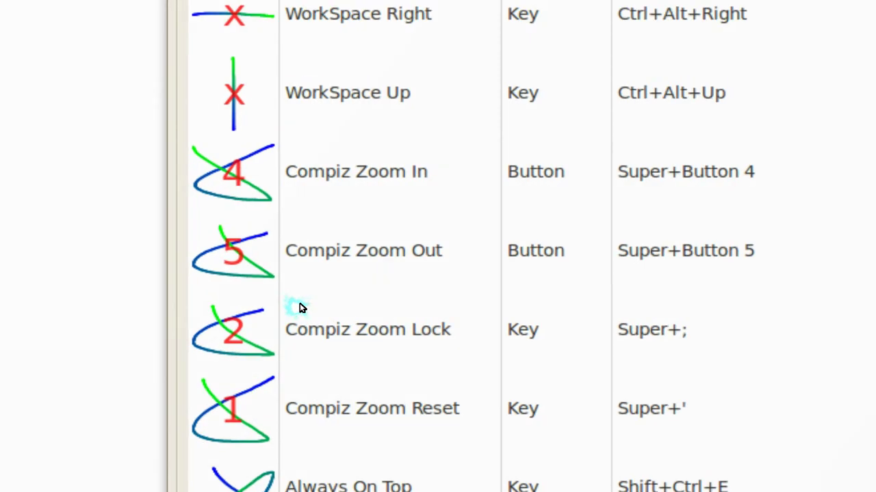
scroll(300, 308, down, 3)
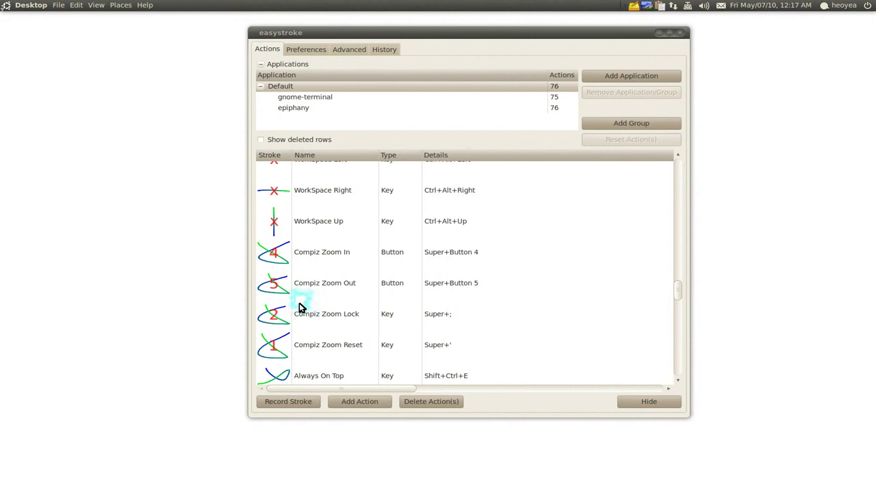
scroll(299, 309, up, 3)
scroll(299, 309, down, 3)
- Select the Window Resize action and demonstrate it by enlarging the easystroke window in width and height
scroll(367, 248, down, 10)
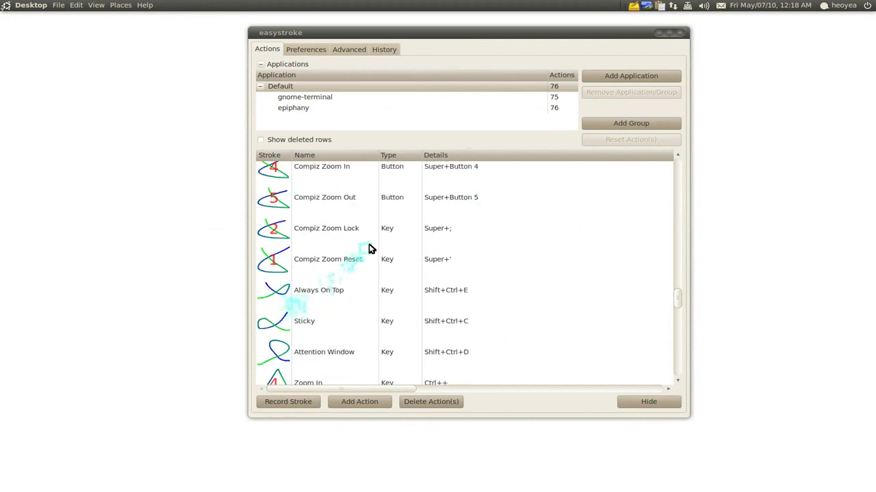
scroll(368, 248, down, 6)
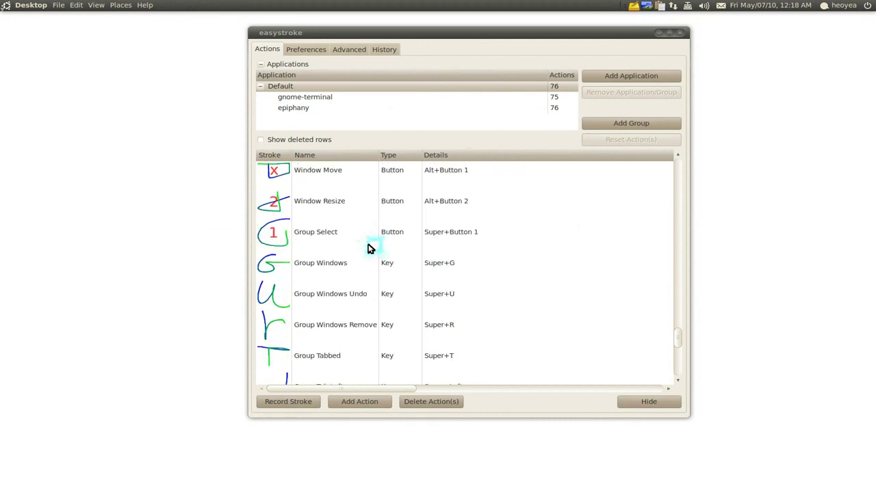
click(325, 208)
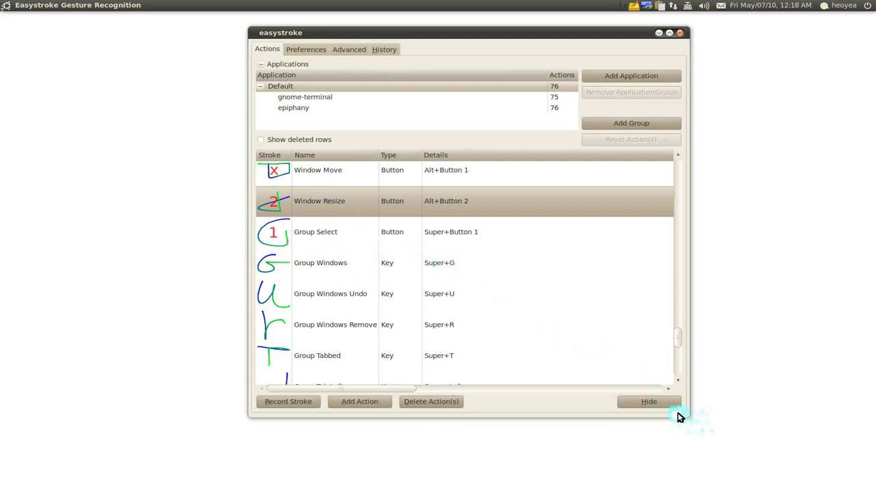
mouse_move(682, 414)
mouse_down()
mouse_move(654, 398)
mouse_move(672, 416)
mouse_up()
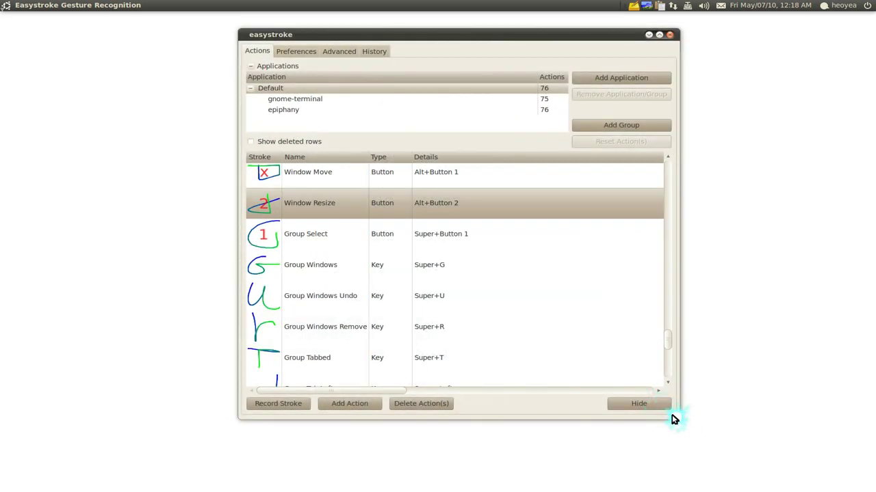
drag(674, 417, 695, 421)
mouse_move(561, 366)
mouse_down()
mouse_move(416, 214)
mouse_move(280, 234)
mouse_move(356, 280)
mouse_move(553, 167)
mouse_up()
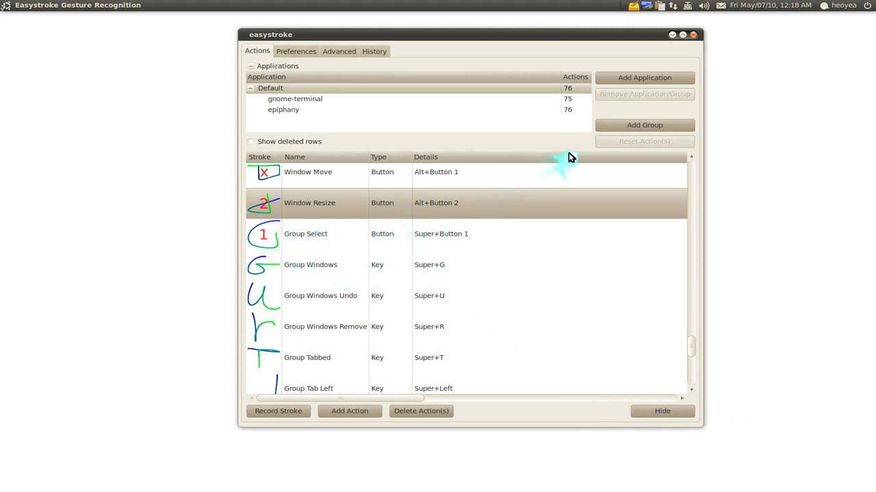
mouse_move(603, 177)
mouse_down()
mouse_move(571, 336)
mouse_move(536, 129)
mouse_up()
mouse_move(653, 395)
mouse_down()
mouse_move(438, 277)
mouse_move(718, 486)
mouse_move(522, 255)
mouse_move(733, 451)
mouse_move(573, 321)
mouse_move(682, 393)
mouse_move(723, 454)
mouse_move(554, 303)
mouse_move(688, 412)
mouse_move(725, 429)
mouse_move(563, 307)
mouse_move(718, 424)
mouse_up()
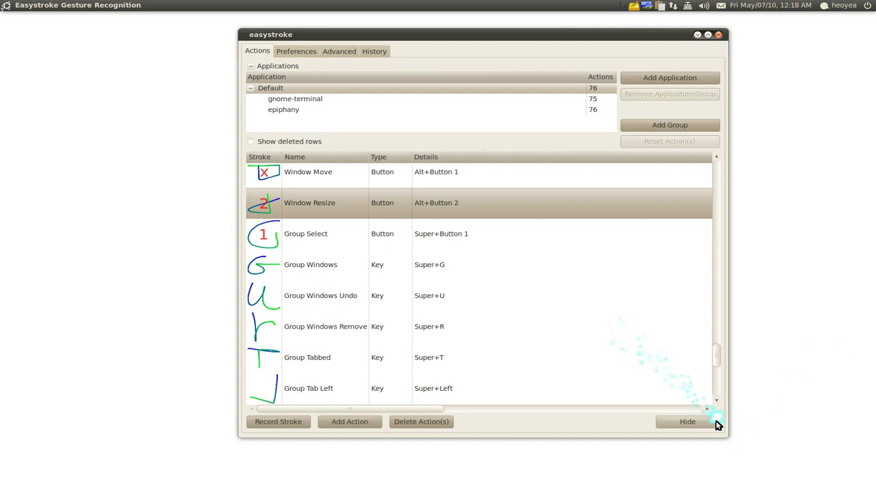
- Select the Group Select action, then narrow and reposition the easystroke window to free desktop space for a second window
click(312, 239)
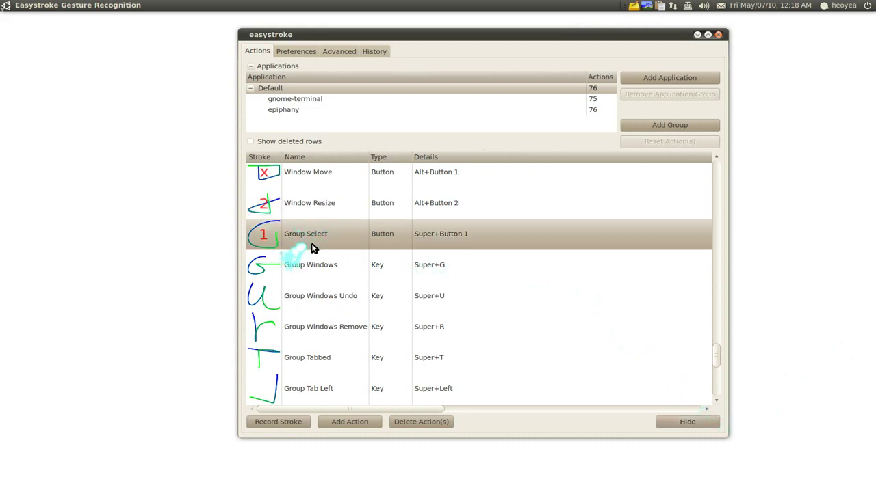
drag(471, 34, 562, 53)
drag(817, 455, 711, 445)
drag(621, 52, 714, 53)
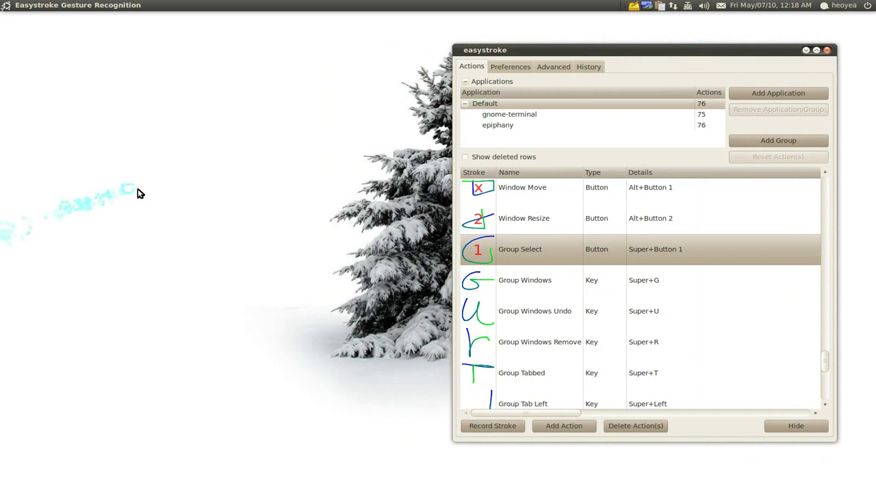
- Draw an S-shaped gesture on the desktop to open the scripts folder, and place its window beside easystroke
drag(172, 280, 259, 166)
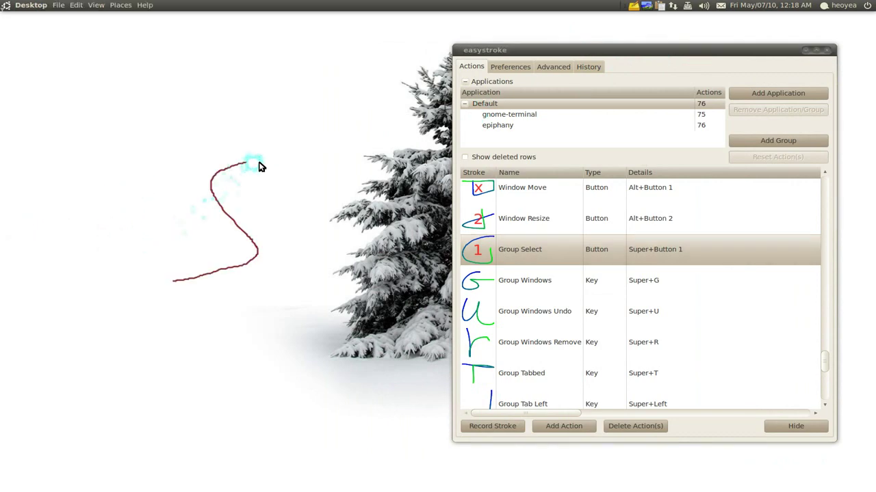
drag(483, 140, 320, 178)
click(288, 129)
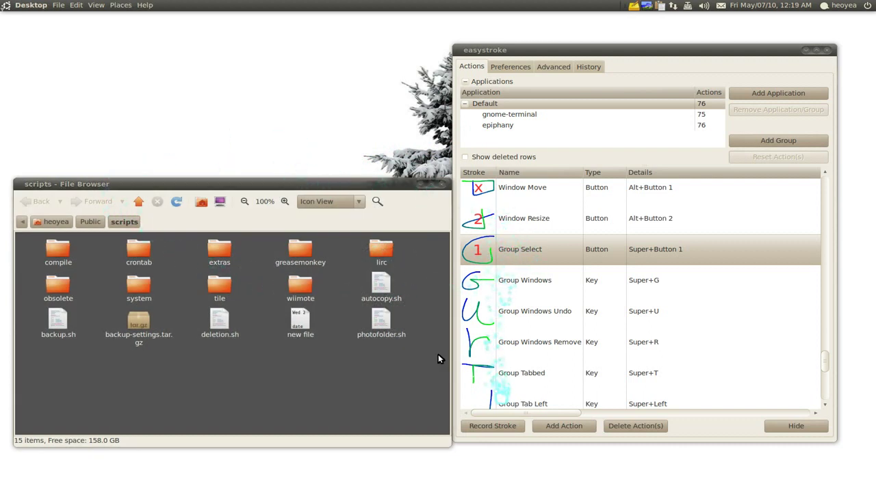
- Select the scripts and easystroke windows together, group them with the G gesture and move them as one
drag(233, 43, 176, 158)
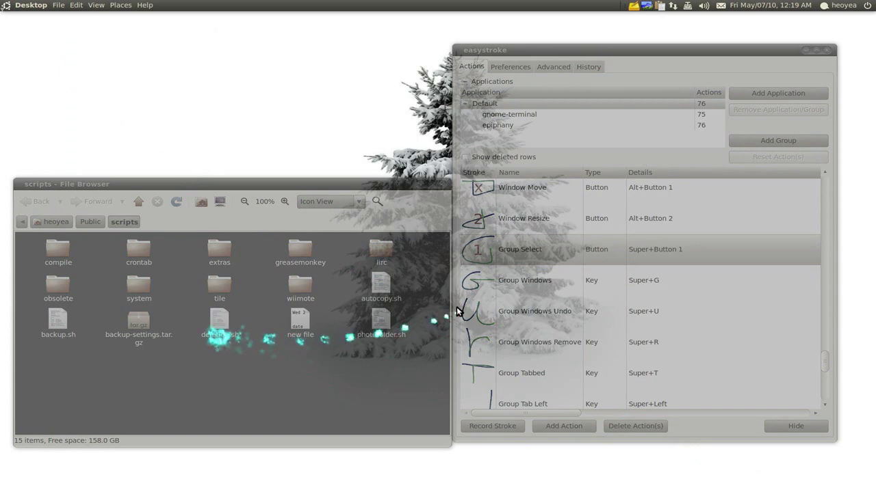
mouse_move(204, 321)
mouse_down()
mouse_move(265, 258)
mouse_move(310, 334)
mouse_up()
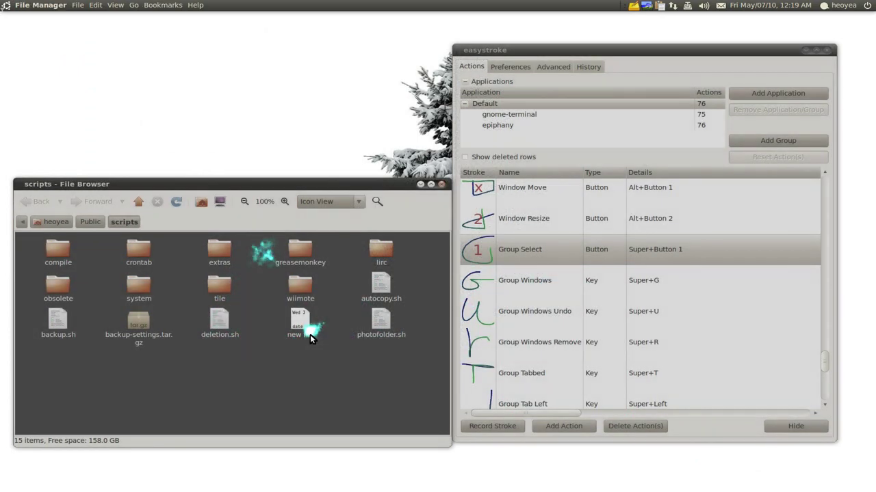
drag(332, 186, 351, 180)
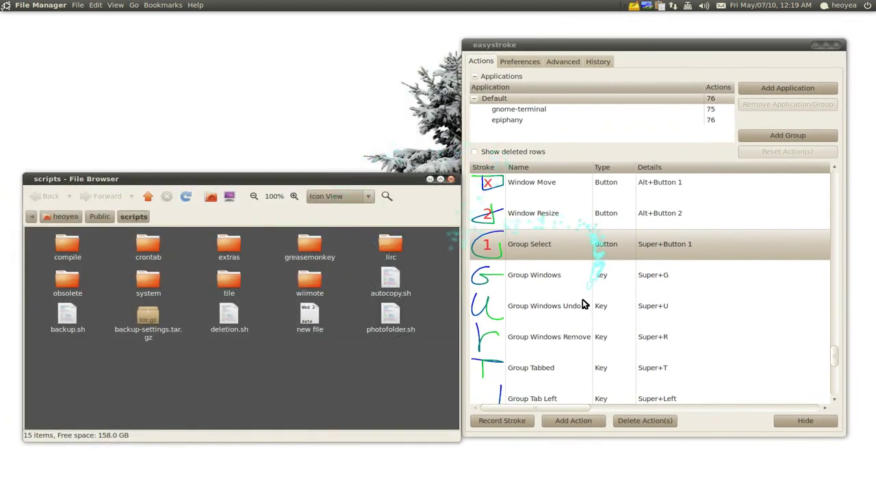
- Select the Group Tabbed action, draw the T gesture to tab the grouped windows, and switch the moved group to the easystroke tab
click(531, 369)
click(80, 266)
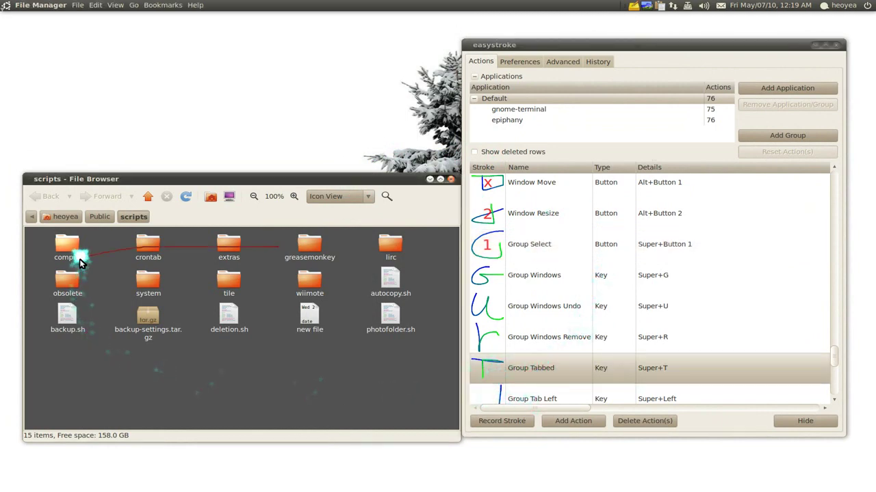
drag(313, 178, 416, 123)
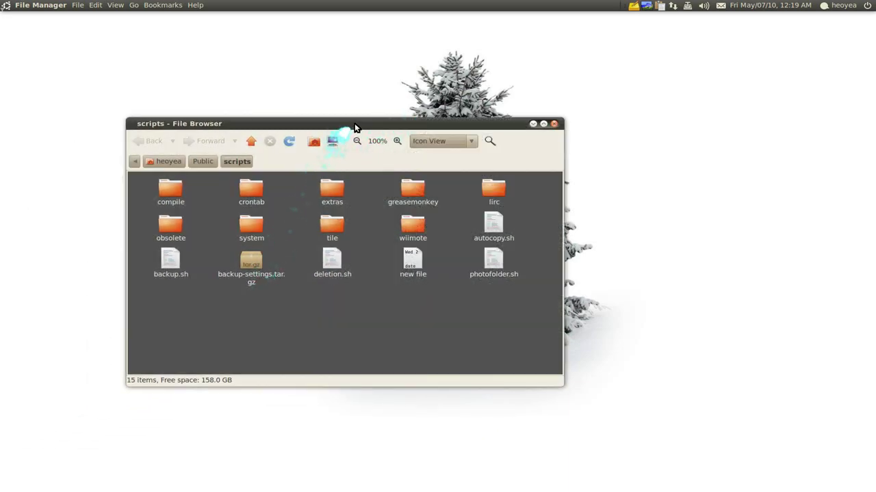
mouse_move(356, 122)
click(370, 149)
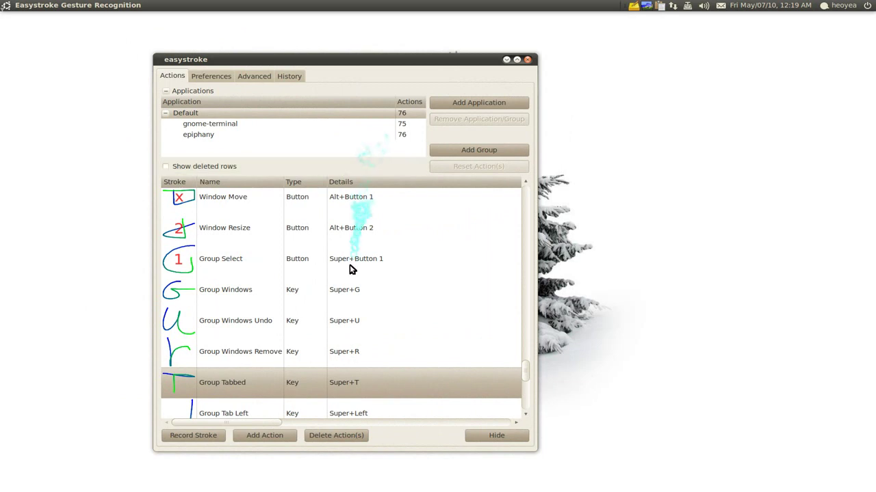
- Select the Group Tab Left and Group Tab Right actions and draw their L-shaped gestures to cycle through the tabbed windows
scroll(347, 276, down, 3)
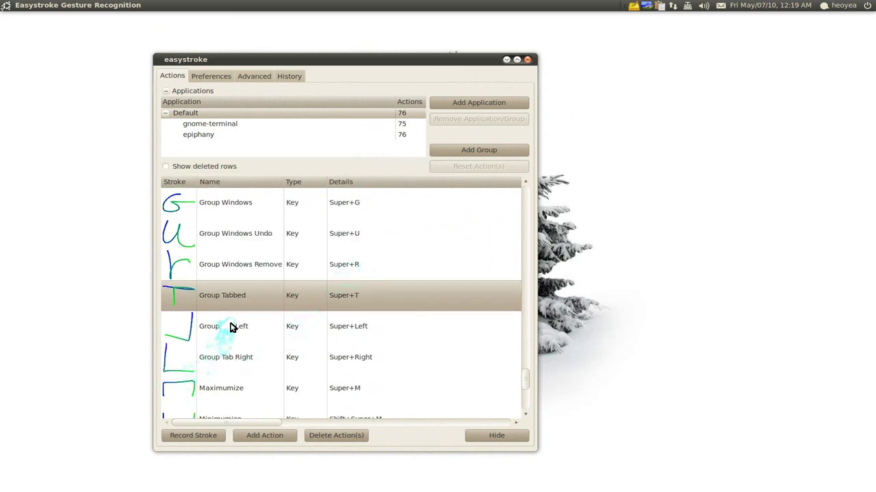
click(231, 324)
click(221, 351)
drag(348, 208, 493, 342)
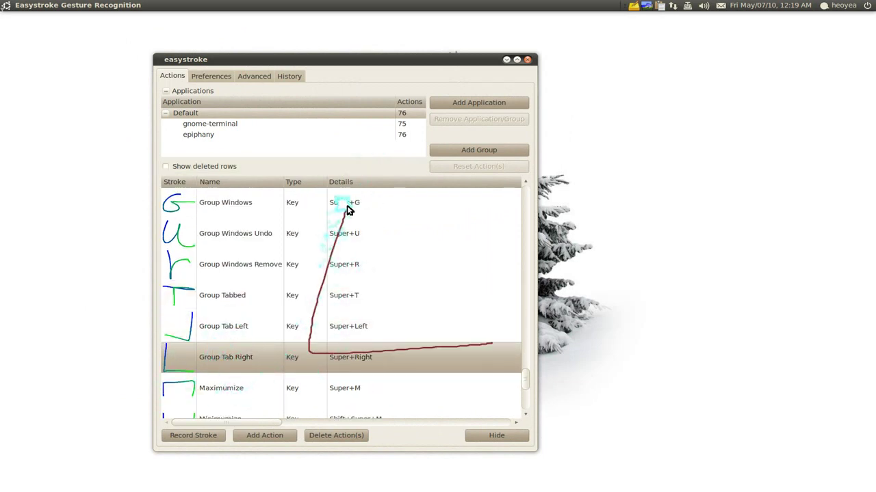
drag(380, 192, 222, 329)
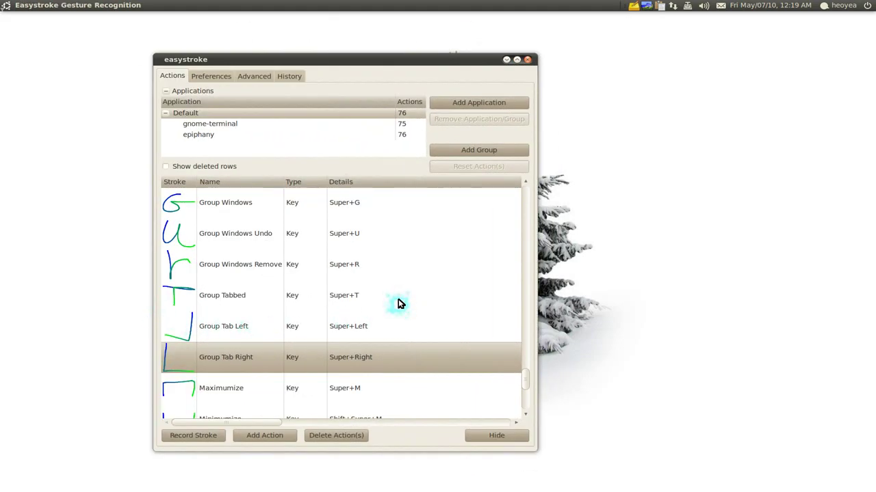
- Select the Group Windows Undo action, draw the U gesture to ungroup the windows, and move each window separately
click(226, 238)
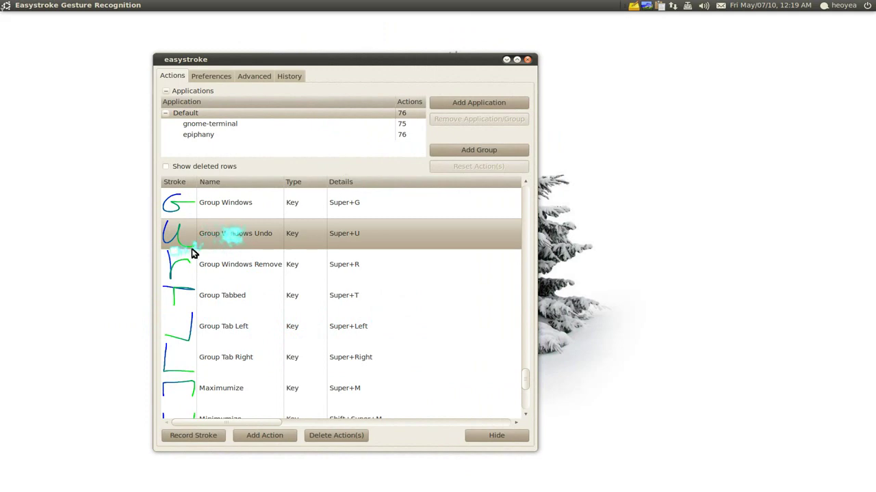
mouse_move(255, 218)
mouse_down()
mouse_move(538, 353)
mouse_move(547, 347)
mouse_up()
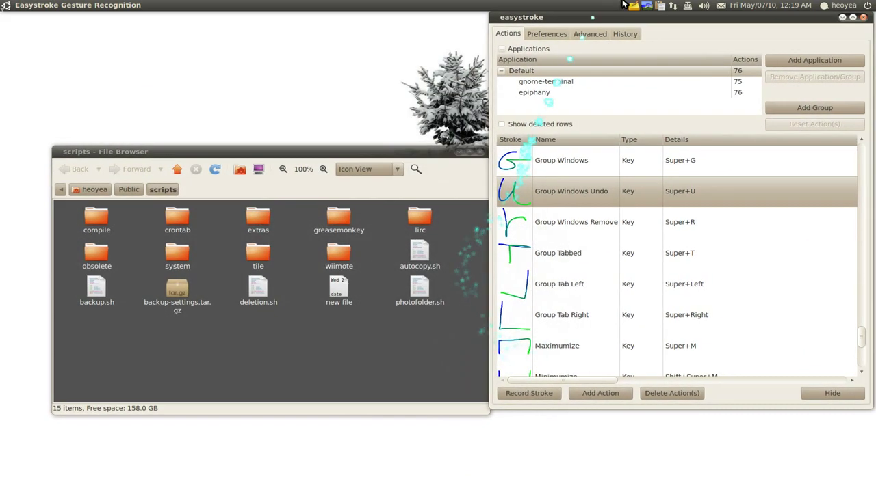
drag(635, 18, 590, 89)
drag(334, 152, 316, 157)
- Close the scripts window with a gesture and move the easystroke window to the middle of the desktop to review further actions
mouse_move(358, 237)
mouse_down()
mouse_move(268, 266)
mouse_move(75, 362)
mouse_up()
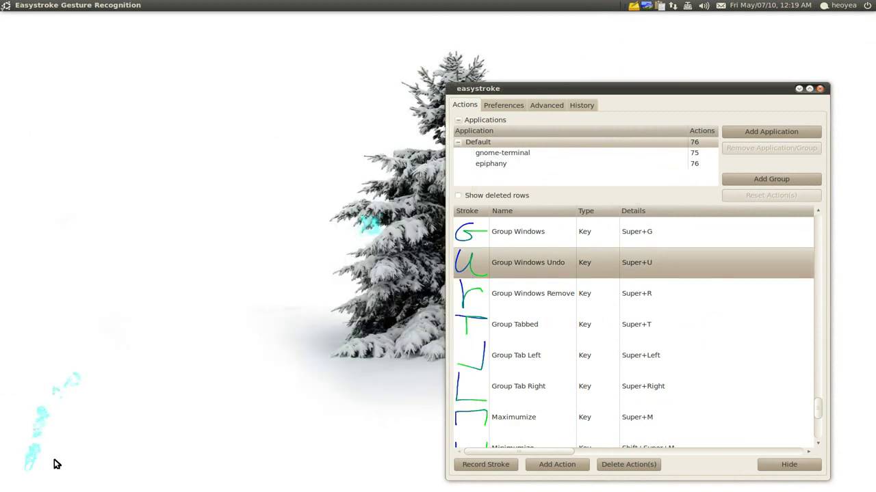
drag(661, 92, 495, 49)
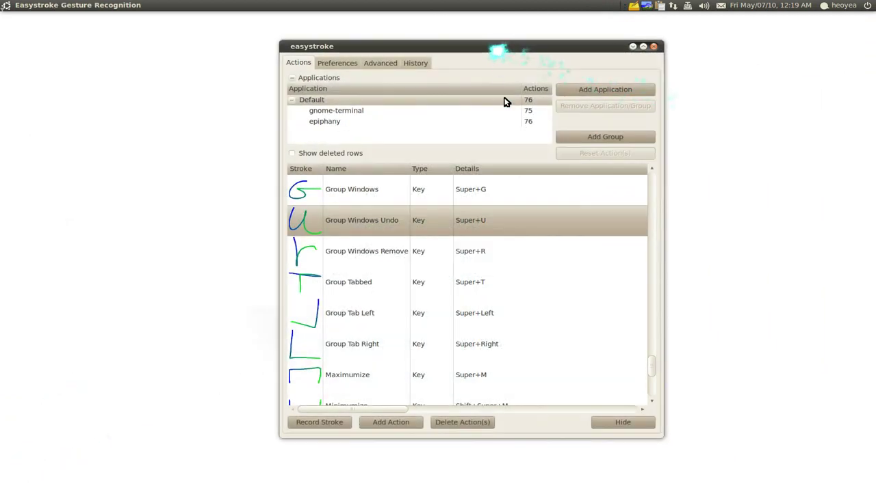
scroll(540, 314, down, 6)
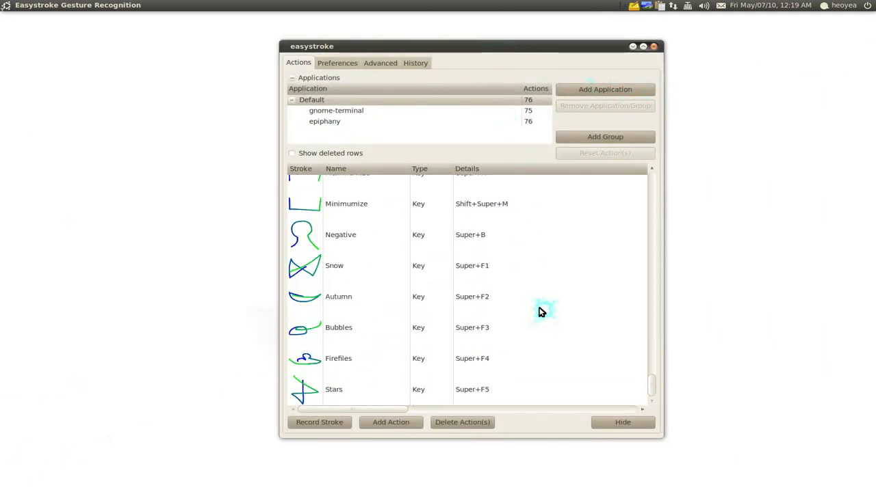
drag(652, 391, 653, 359)
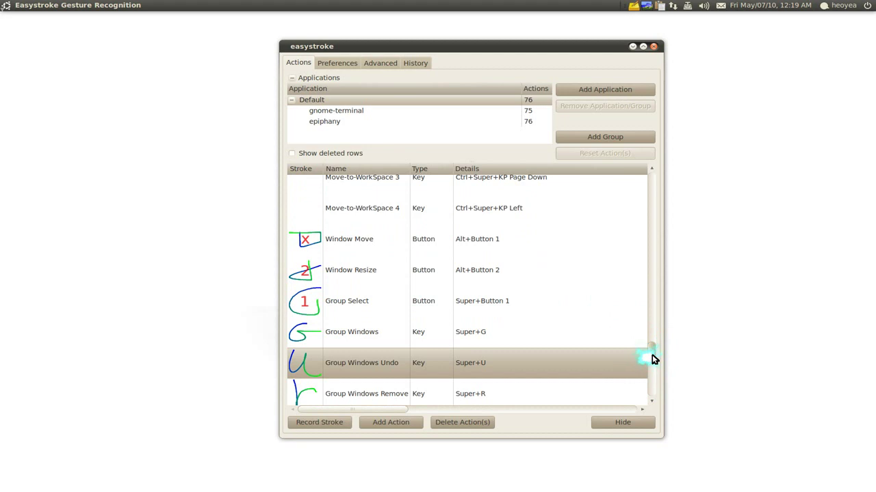
- Select the Home action and record an x1 stroke for it, combining the timeout with button 1
drag(653, 359, 655, 189)
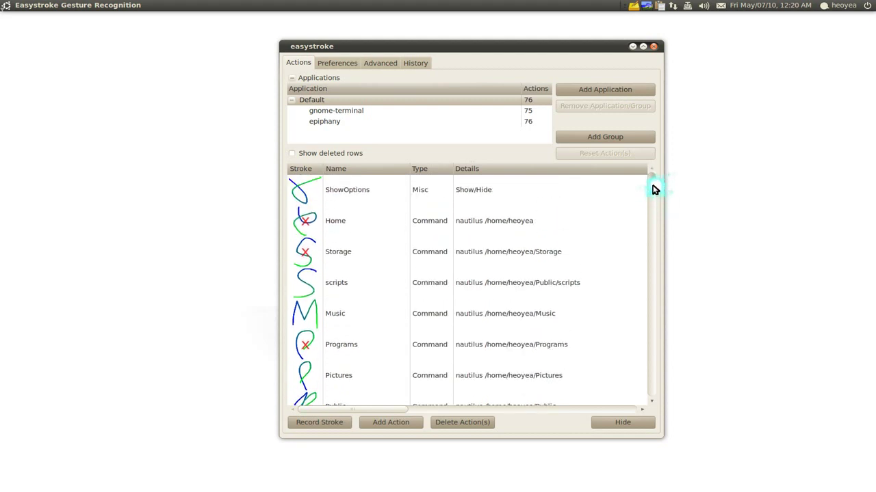
click(303, 214)
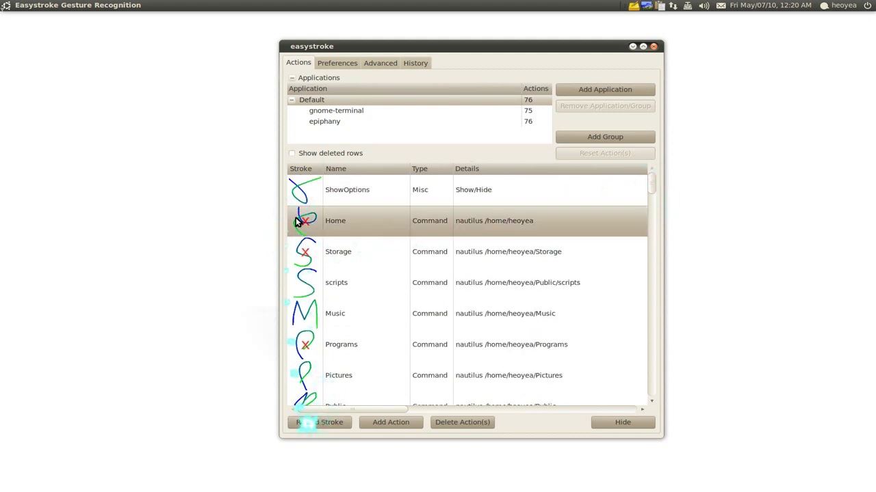
click(309, 423)
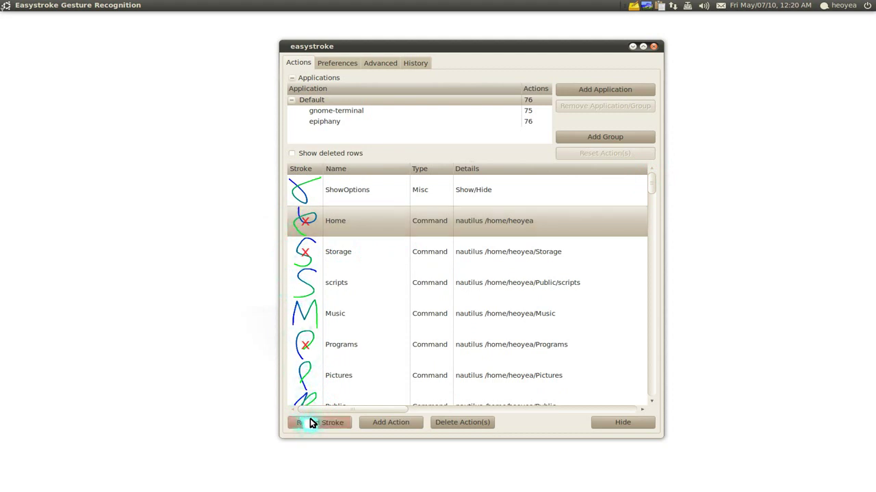
click(192, 277)
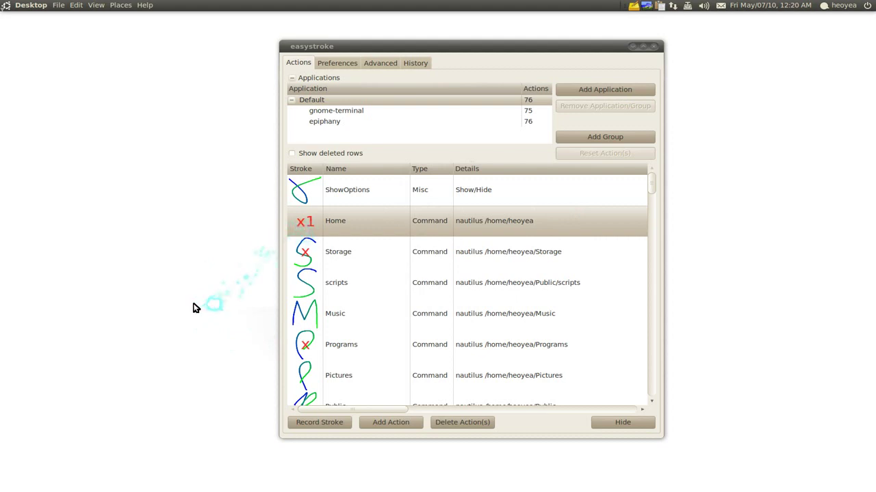
- Perform the x1 gesture on the empty desktop to open the home folder, and close the file browser window
right_click(178, 282)
click(178, 282)
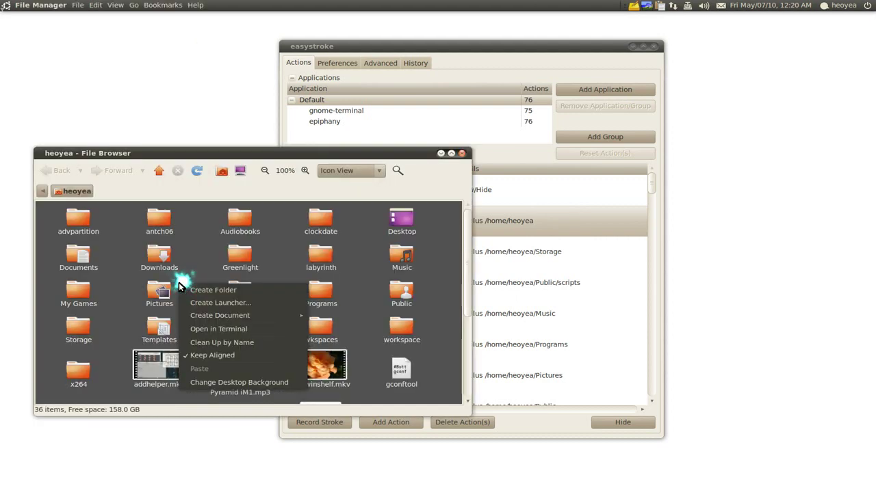
click(461, 153)
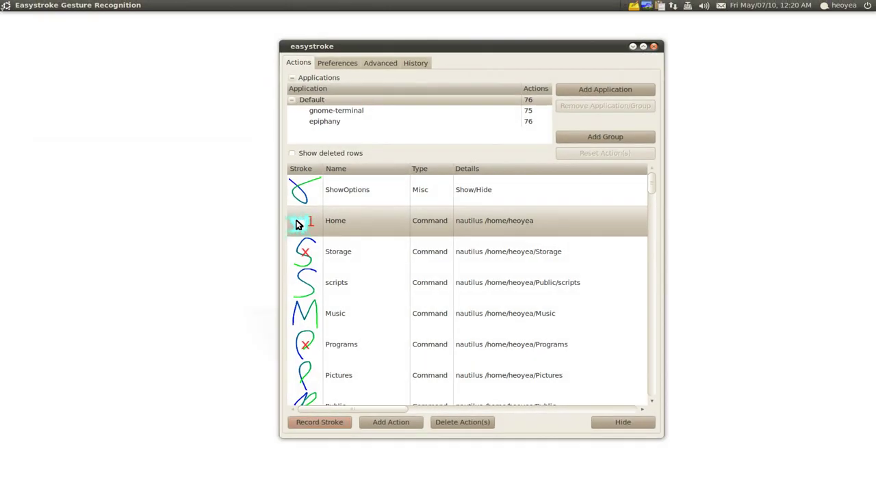
- Re-record the Home action's stroke as button 1 without the timeout, and try gestures on the empty desktop
click(325, 424)
click(150, 301)
drag(163, 343, 157, 290)
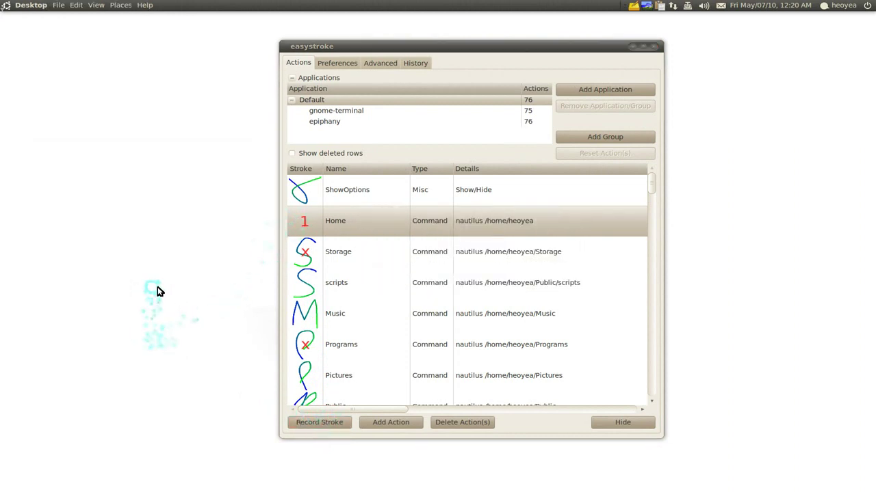
mouse_move(269, 283)
mouse_down()
mouse_move(112, 360)
mouse_move(145, 375)
mouse_up()
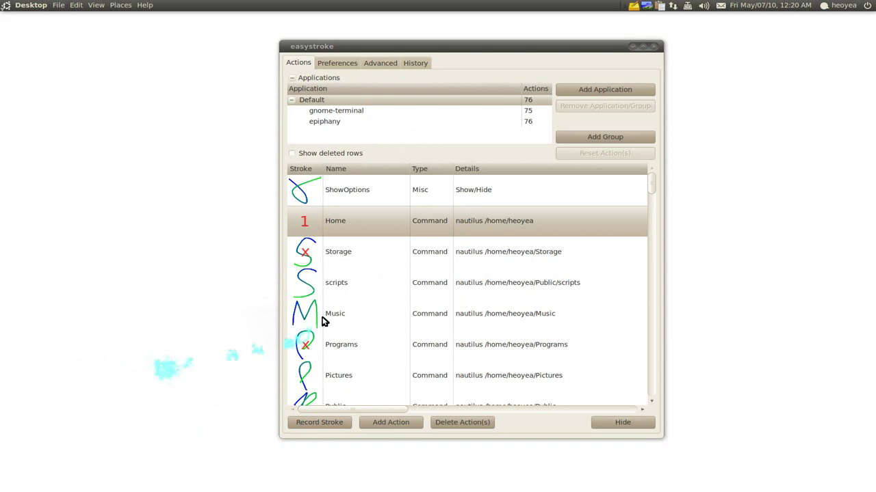
- Find the CloseTab action and compare its key combination under Default and gnome-terminal
click(315, 290)
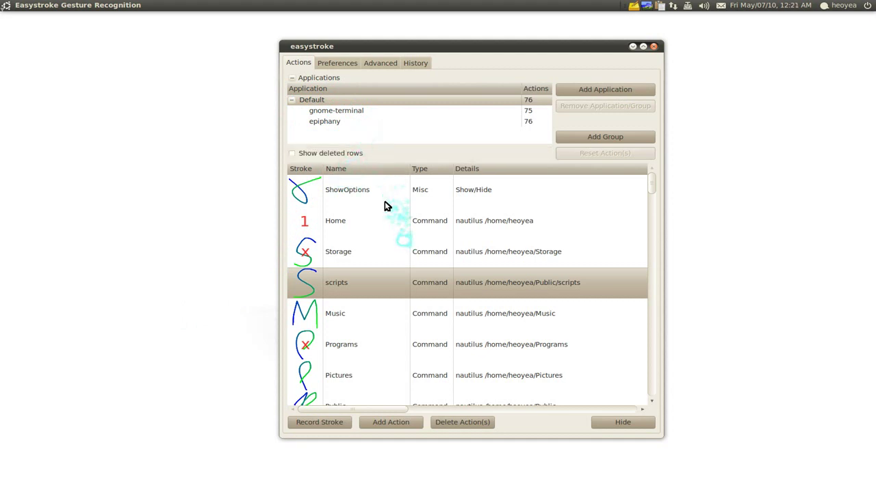
scroll(430, 283, down, 5)
scroll(430, 283, down, 3)
scroll(430, 283, down, 5)
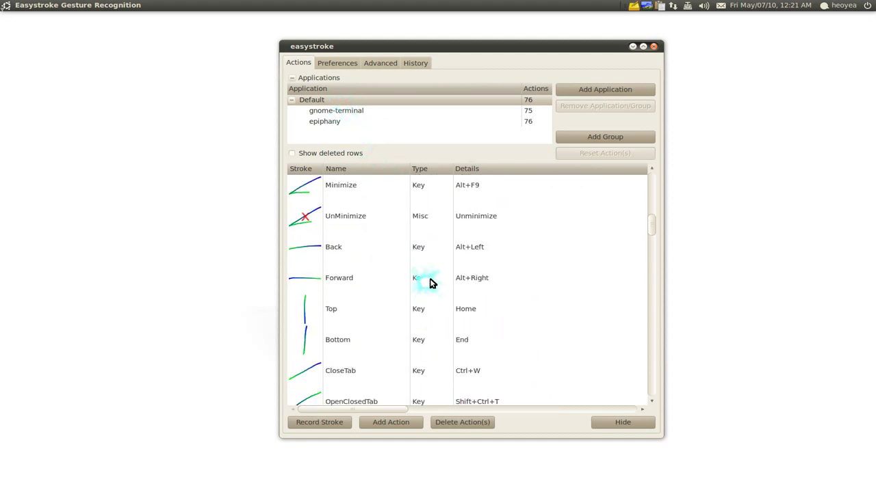
click(357, 323)
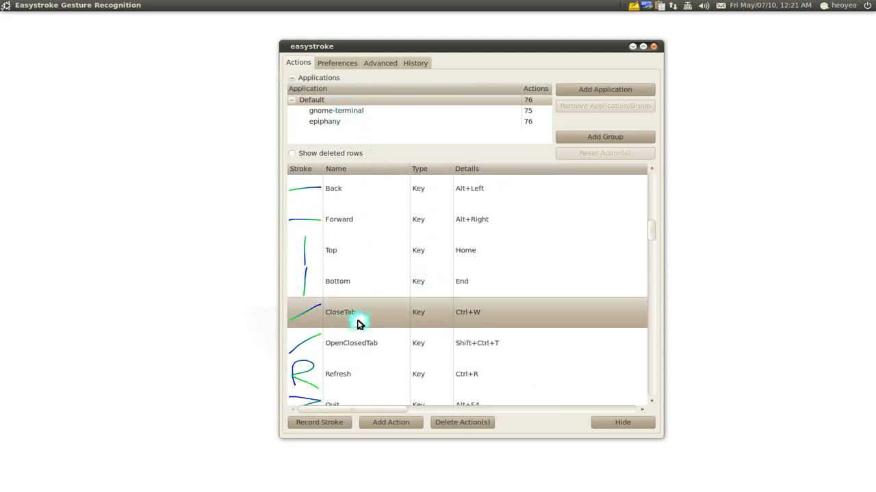
scroll(365, 326, down, 3)
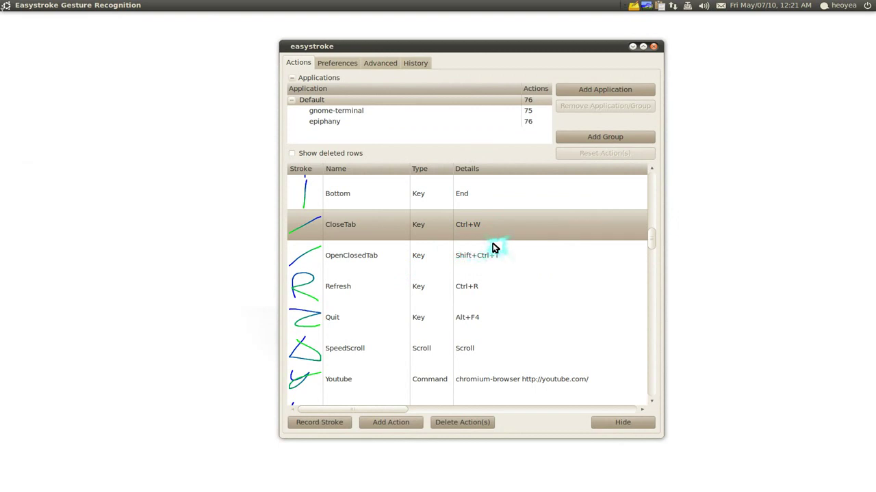
click(355, 115)
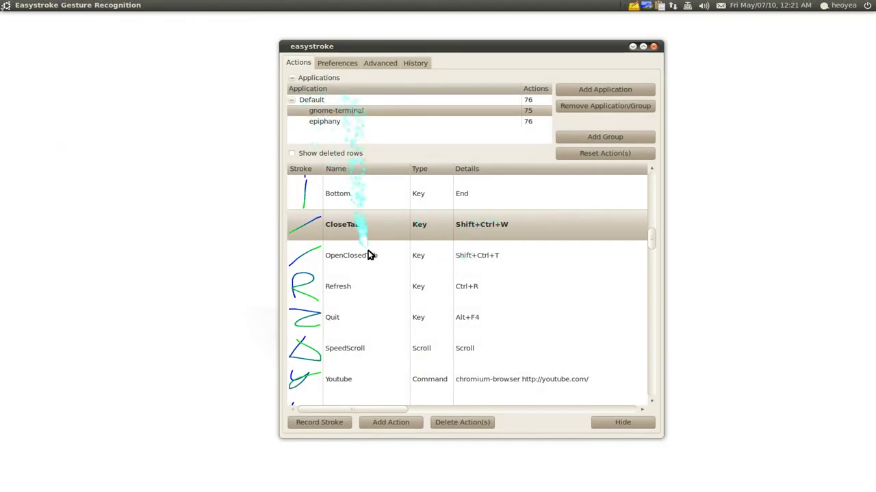
click(322, 100)
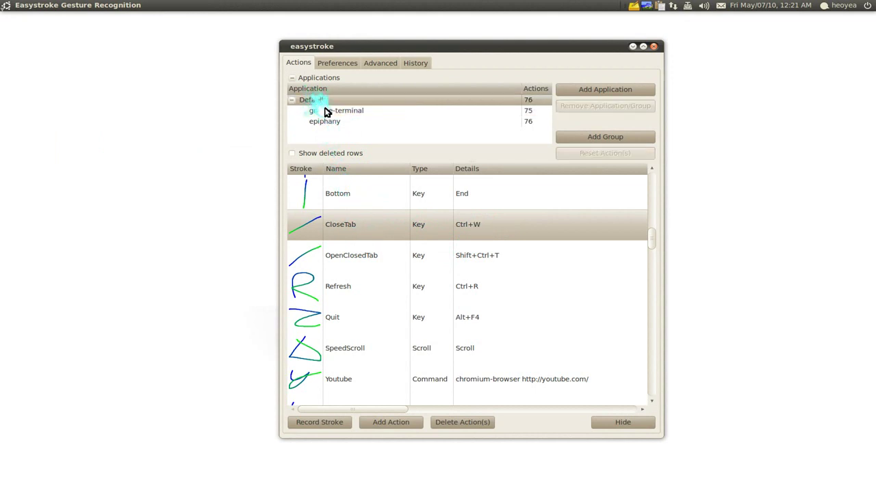
click(326, 111)
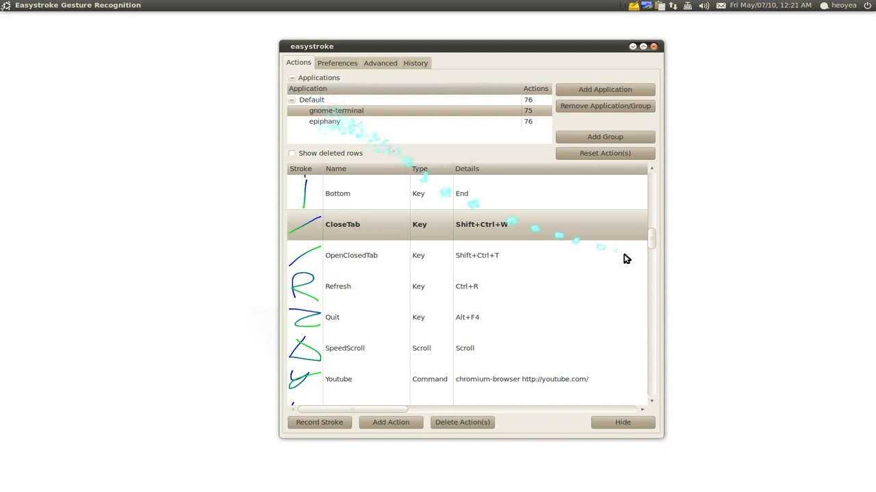
click(323, 102)
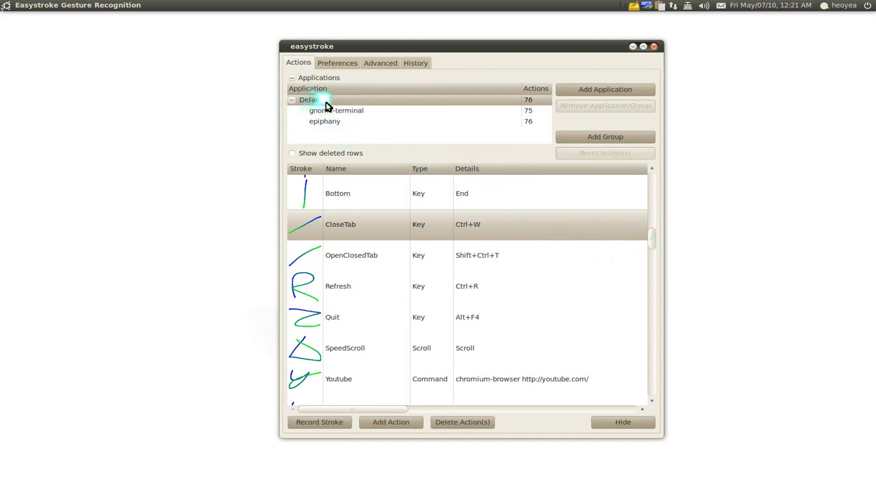
- Compare the commands of the website actions, from Youtube to MU, under Default and epiphany
drag(652, 243, 649, 256)
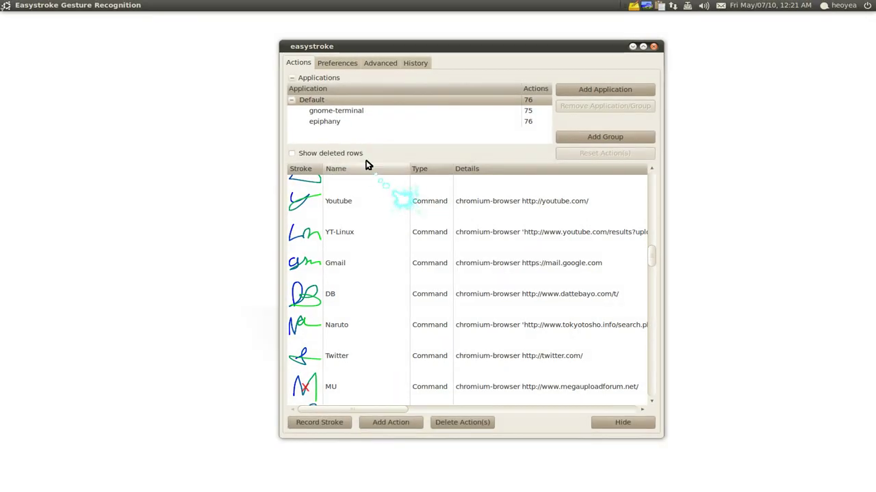
click(363, 123)
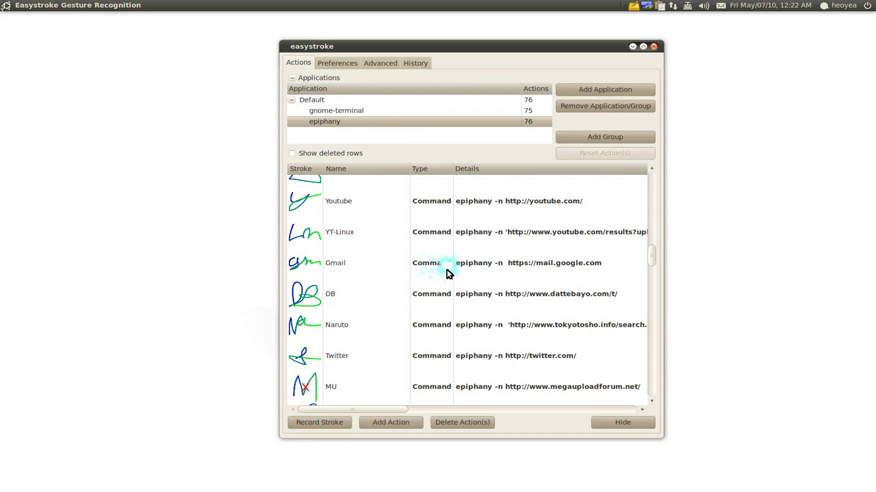
drag(650, 260, 649, 174)
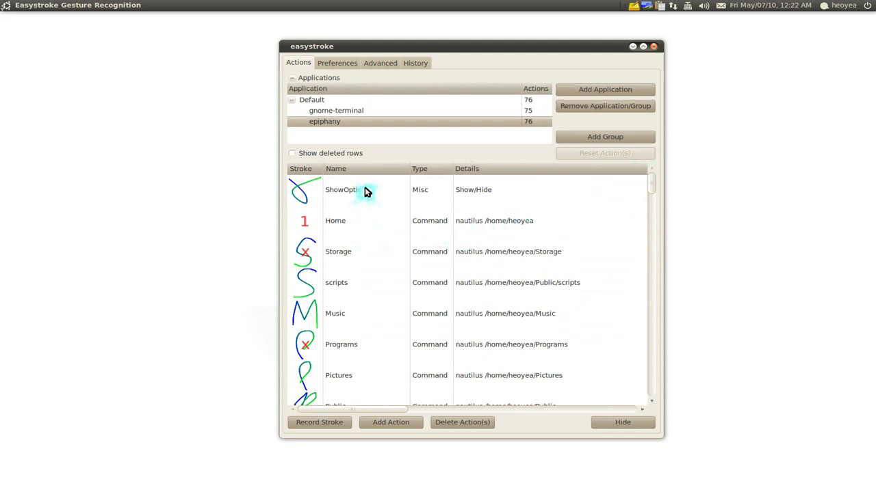
- Review the advanced and preference settings, including the tray icon option, and return to the action list
click(375, 63)
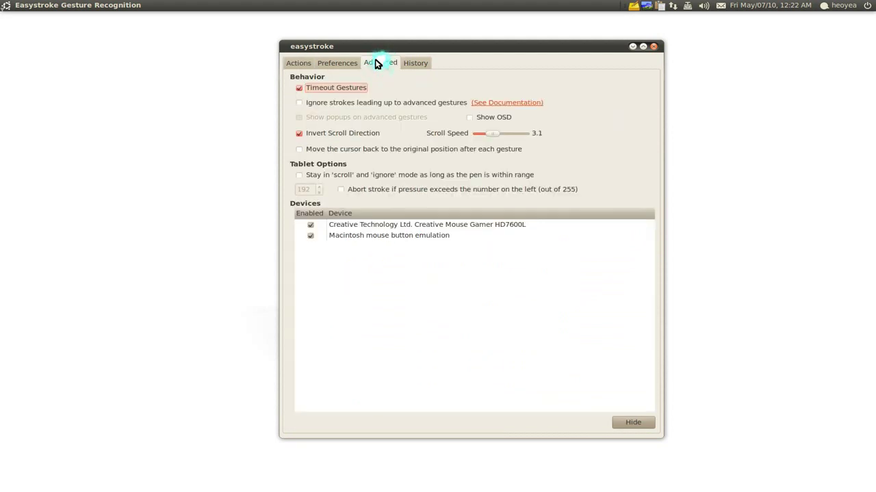
click(336, 63)
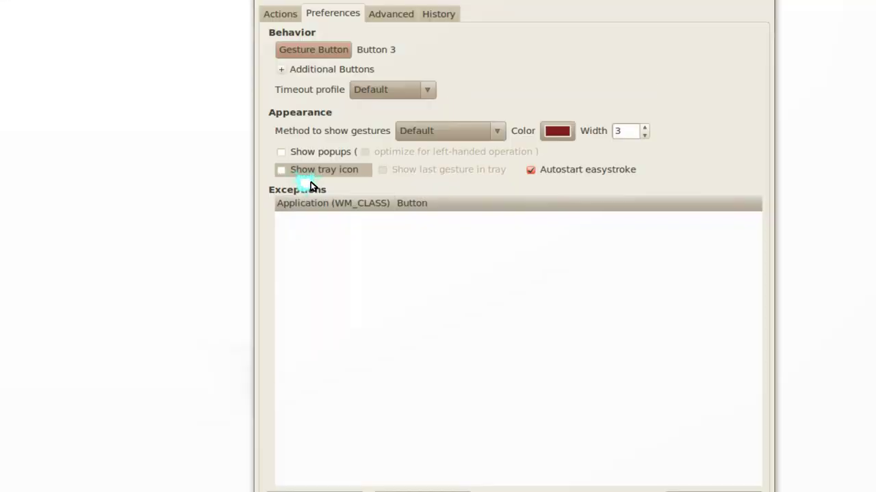
click(281, 13)
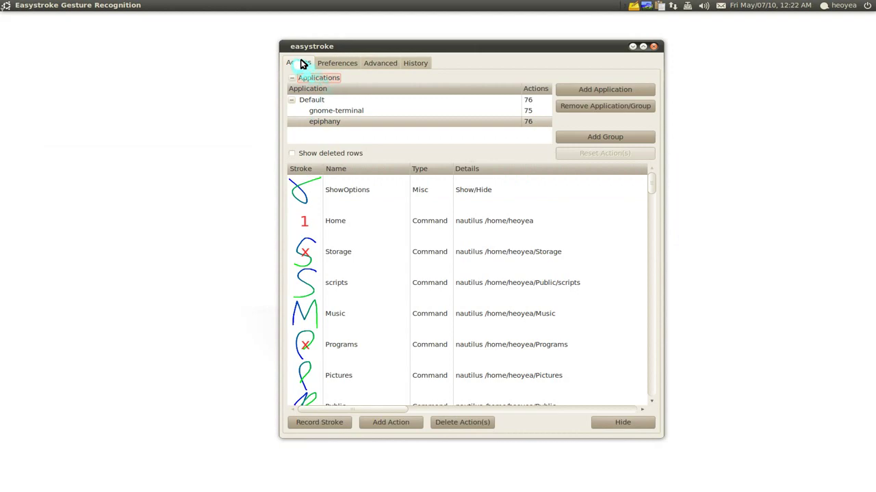
- Inspect the type and details choices of the ShowOptions action, keeping Misc and Show/Hide
click(376, 192)
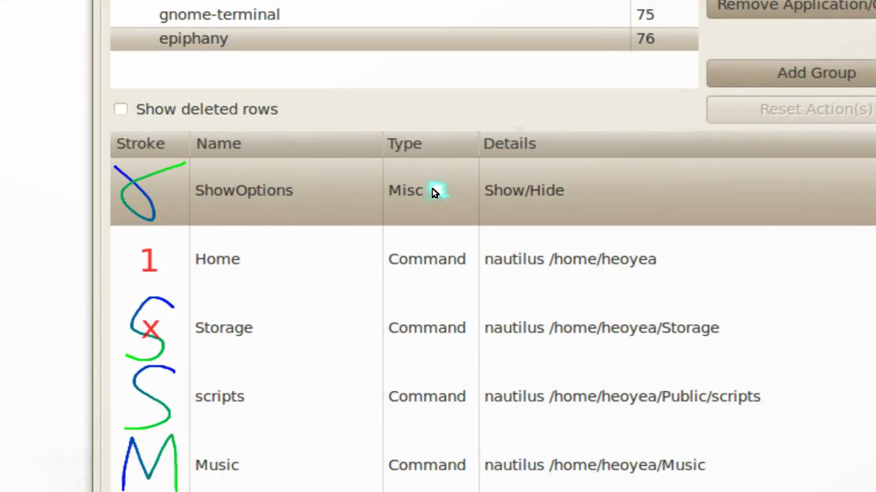
click(438, 191)
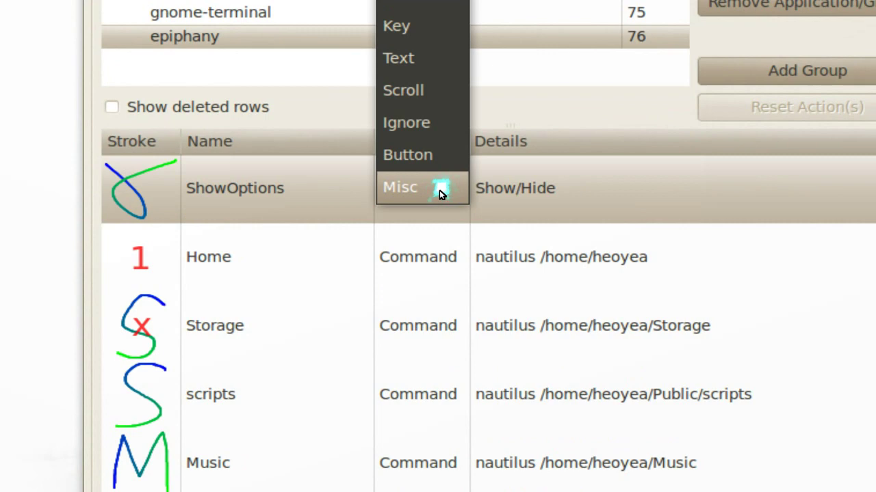
click(439, 191)
click(479, 188)
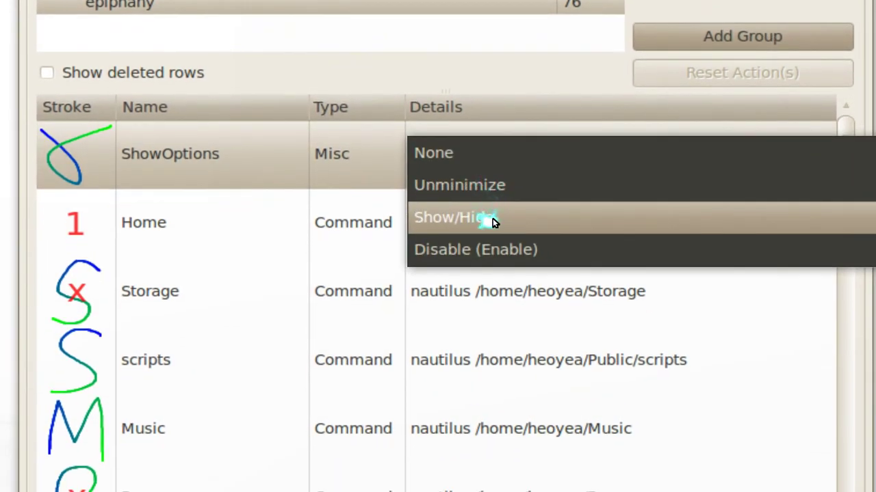
click(492, 252)
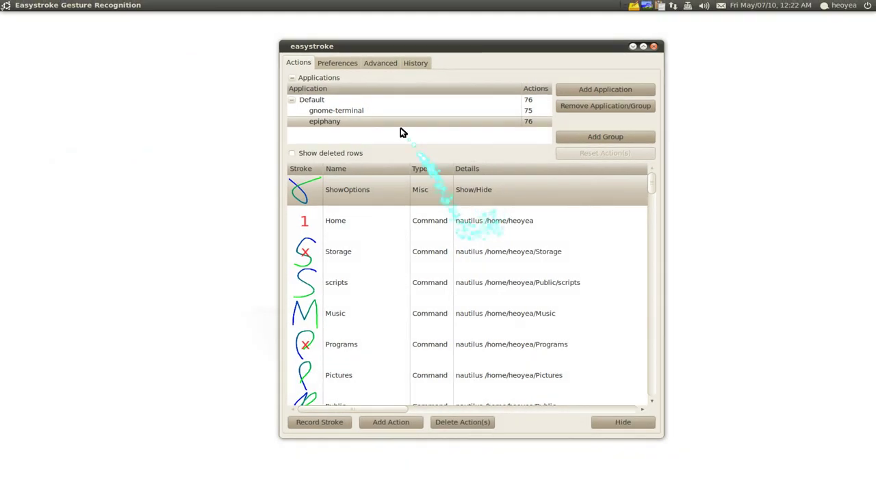
- Draw the looped ShowOptions gesture to hide the easystroke window, and draw it again on the desktop to show it
drag(290, 22, 731, 64)
drag(357, 133, 596, 88)
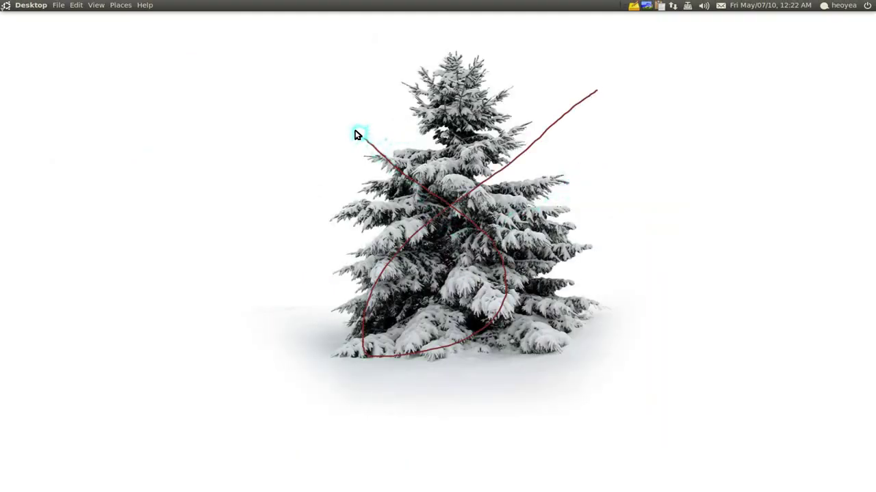
drag(463, 60, 478, 50)
drag(457, 263, 451, 270)
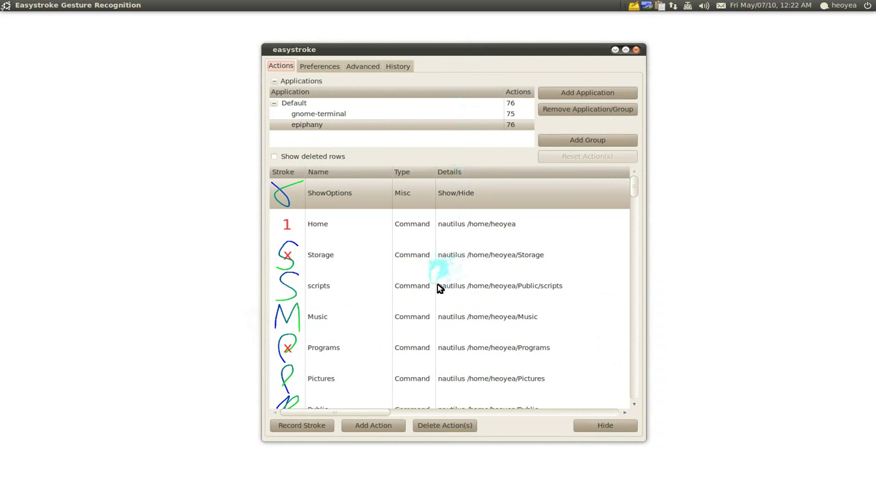
- Find the UnMinimize action and inspect its details choices, keeping Unminimize
scroll(443, 293, down, 5)
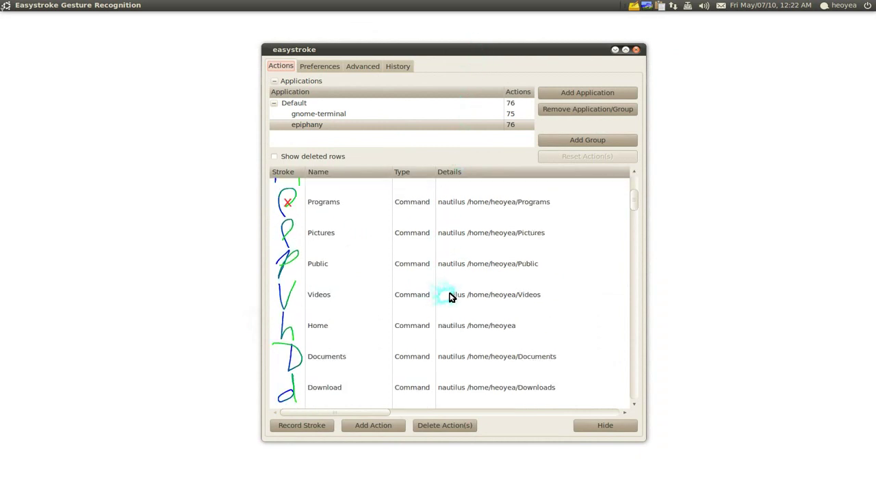
scroll(449, 297, down, 5)
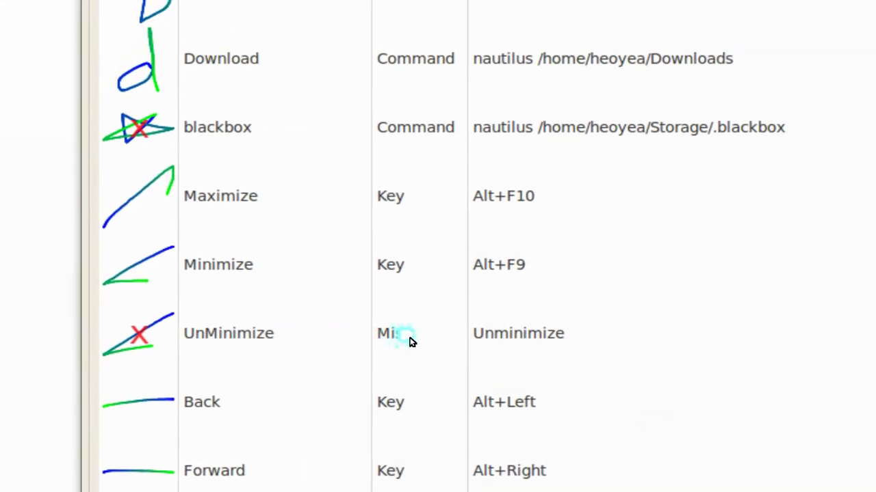
click(480, 335)
click(501, 333)
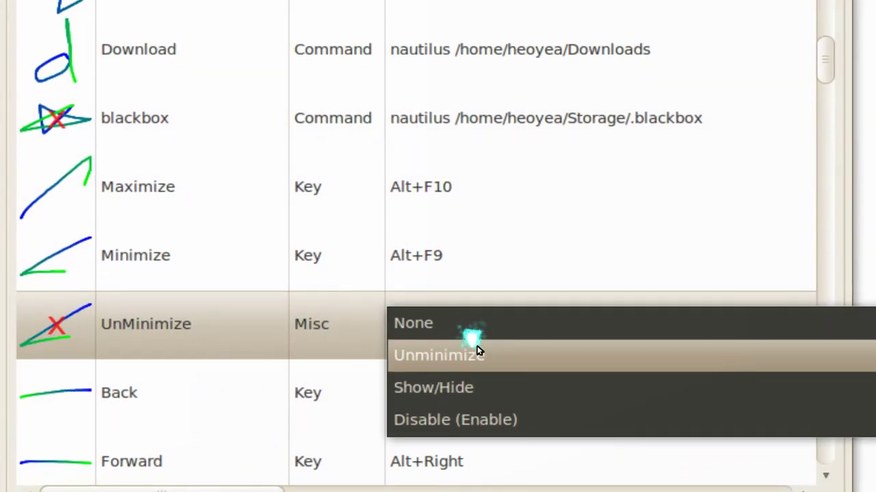
click(480, 352)
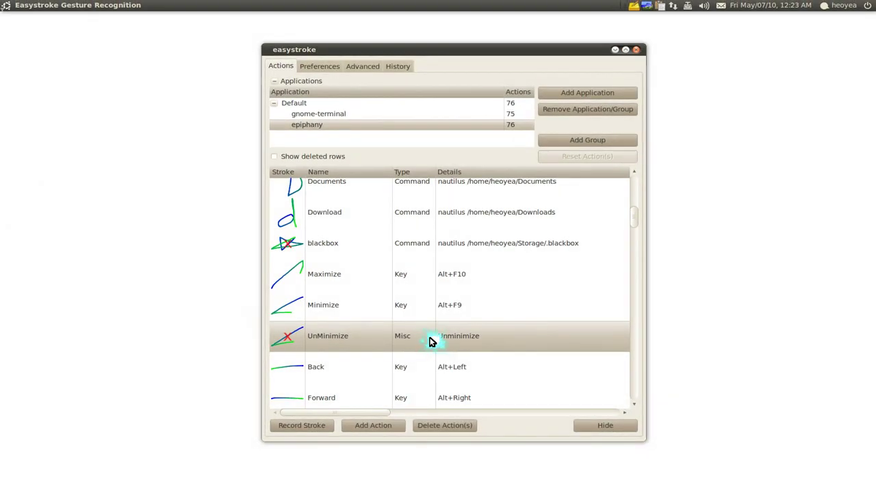
- Switch to the Default application and review its chromium-browser website actions, from Youtube to Myblog
scroll(463, 319, up, 2)
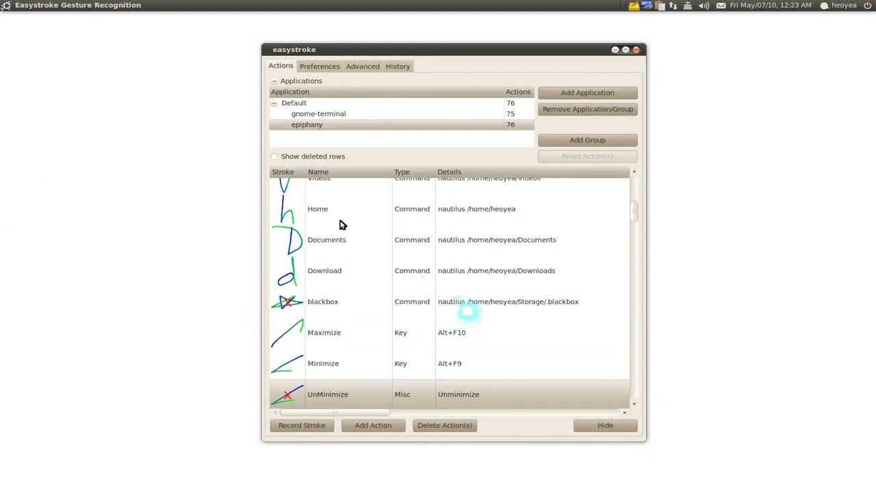
click(293, 104)
scroll(521, 304, down, 2)
scroll(522, 304, up, 8)
drag(634, 195, 631, 259)
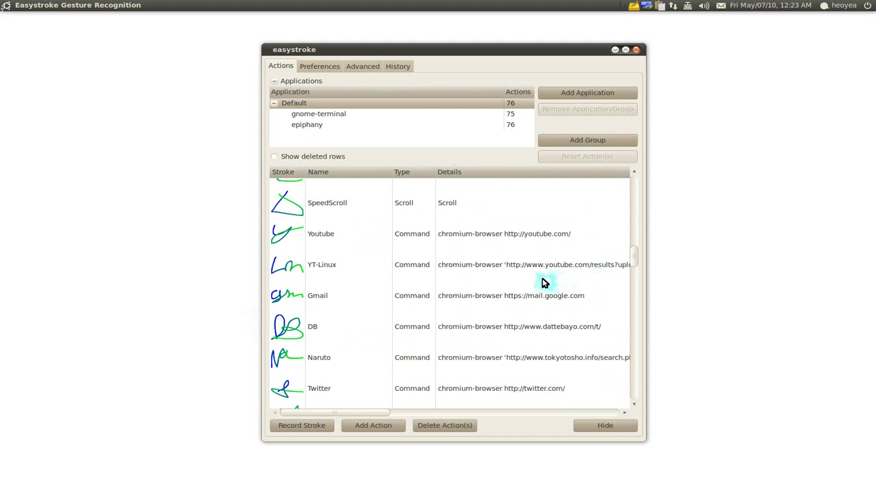
scroll(544, 282, down, 2)
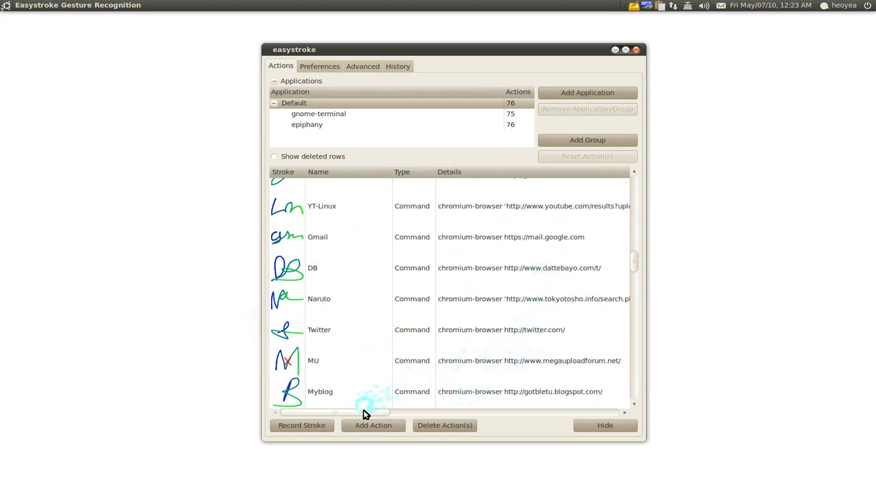
- Review the full website addresses in the Default application's chromium-browser commands, from YT-Linux to Blackboard
drag(363, 411, 417, 415)
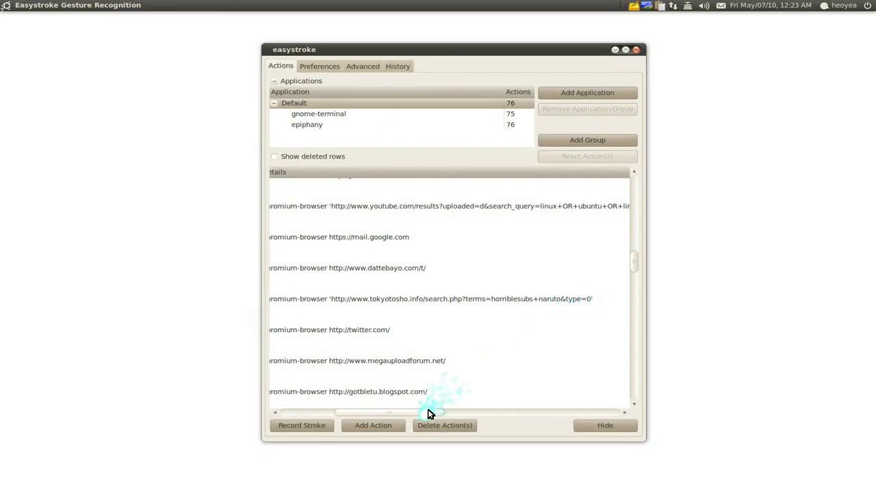
drag(430, 413, 358, 414)
scroll(390, 352, down, 2)
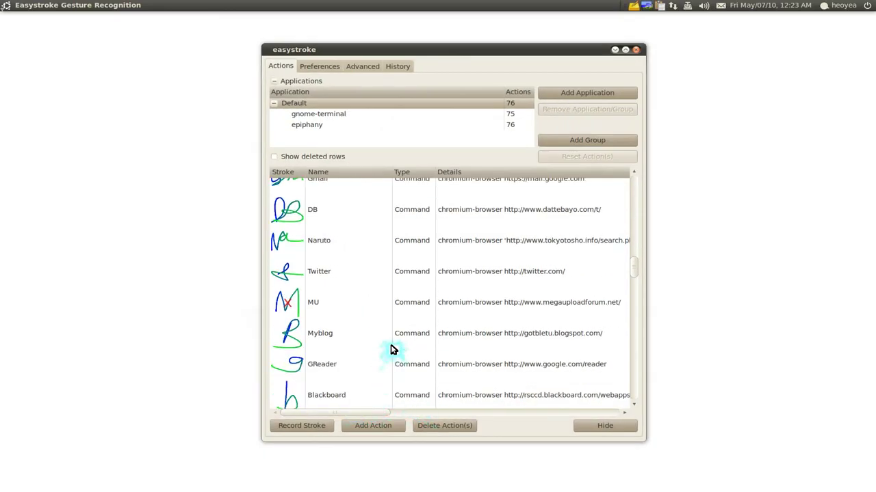
scroll(391, 342, up, 2)
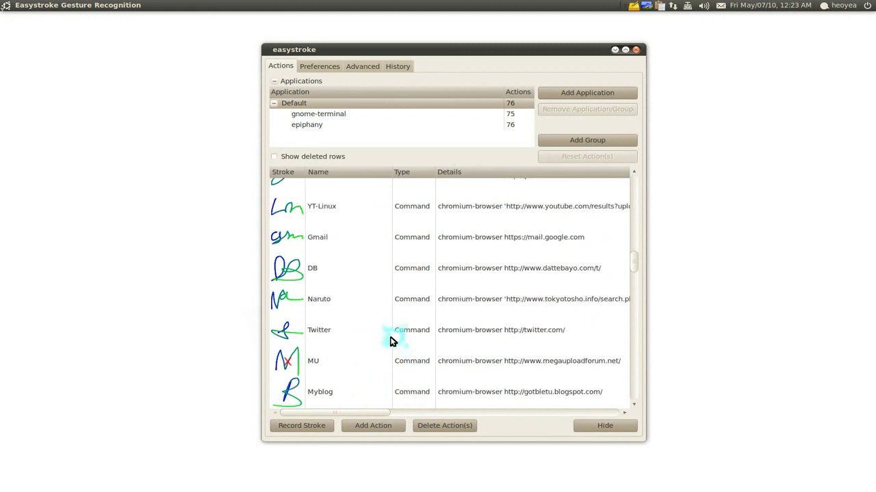
- Locate the SpeedScroll action in the Default list and enable Show OSD in the advanced behavior settings
drag(633, 263, 635, 252)
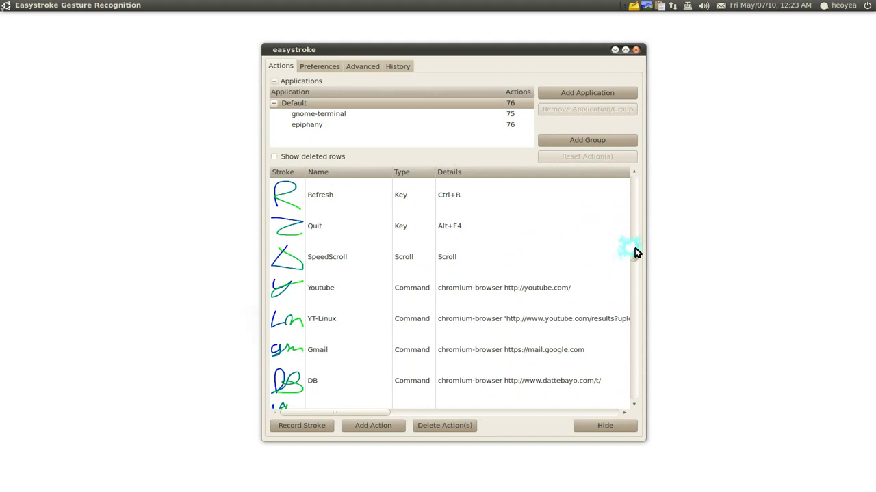
click(343, 258)
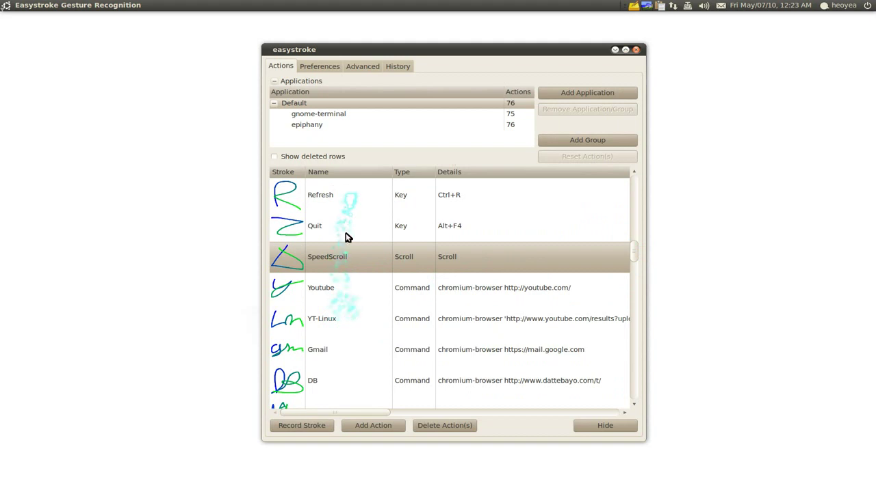
click(334, 69)
click(360, 67)
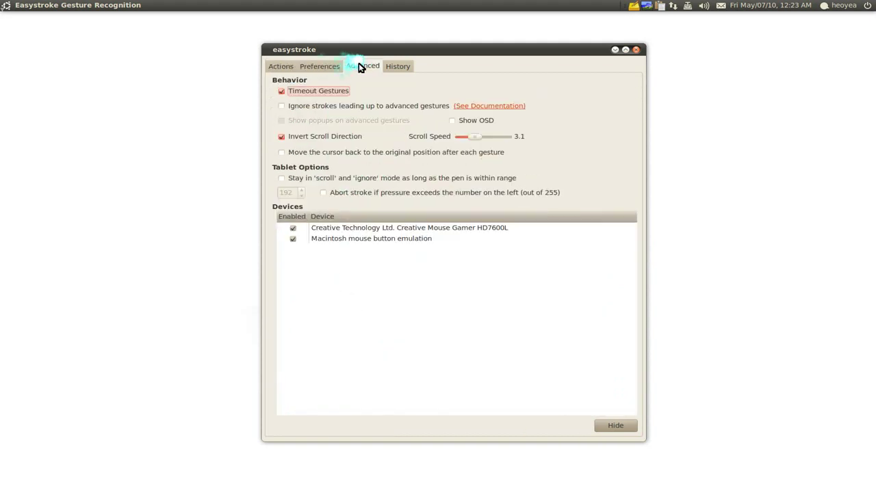
click(451, 122)
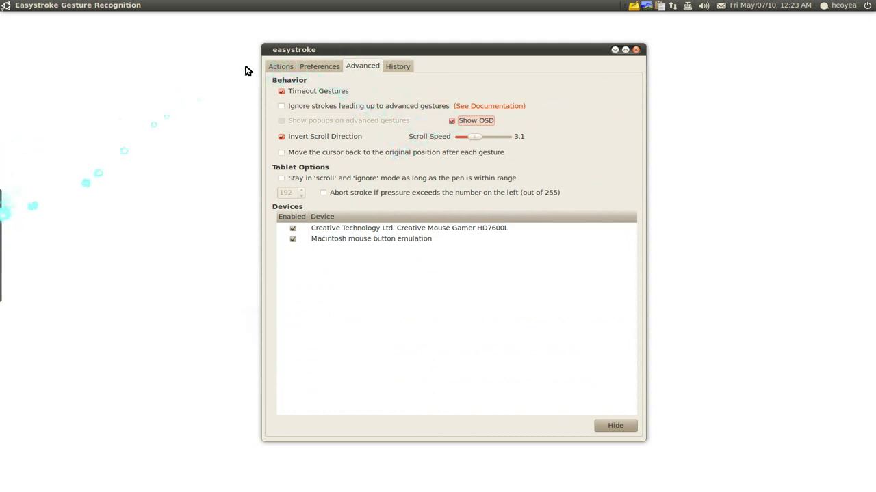
click(286, 67)
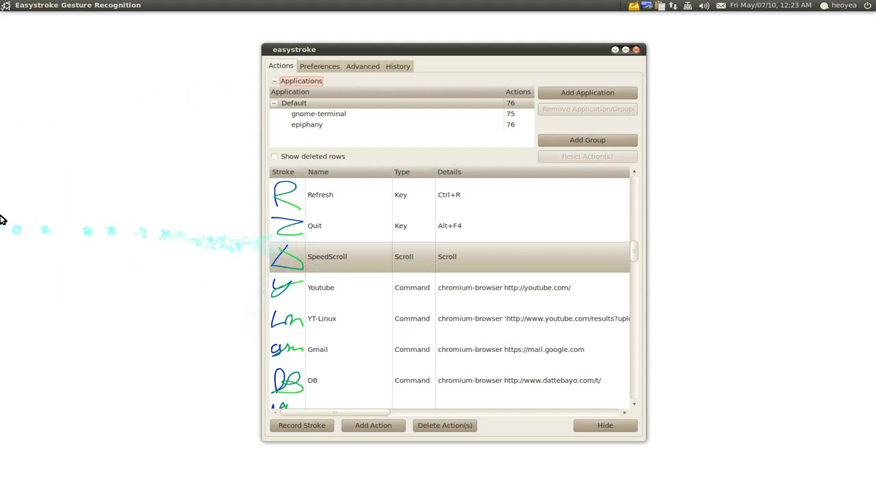
- Switch to Chromium and draw the Y-shaped Youtube gesture to open youtube.com
click(14, 231)
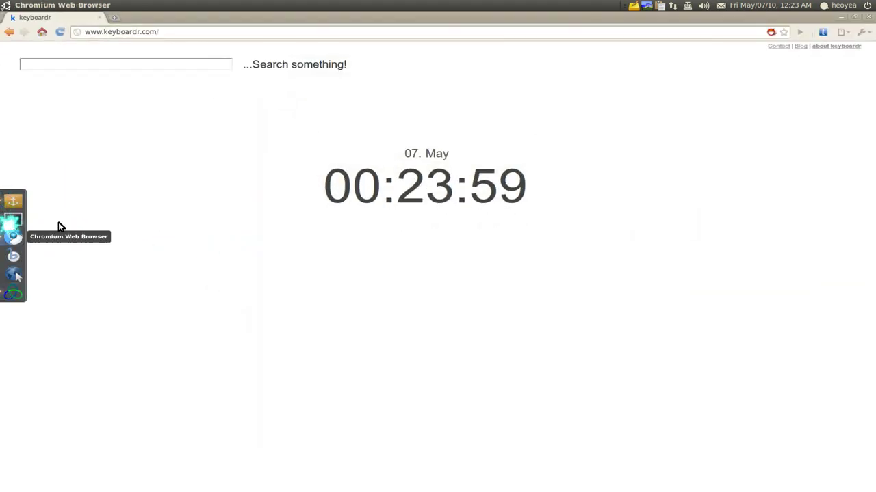
drag(16, 230, 107, 337)
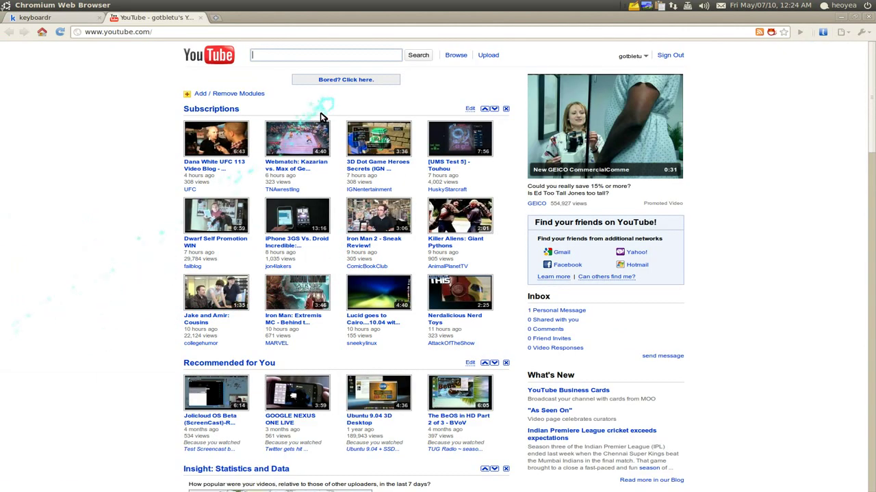
- Draw the SpeedScroll gesture on the YouTube page and speed-scroll down to Recent Activity and back up
mouse_move(327, 106)
mouse_down()
mouse_move(133, 195)
mouse_move(327, 106)
mouse_up()
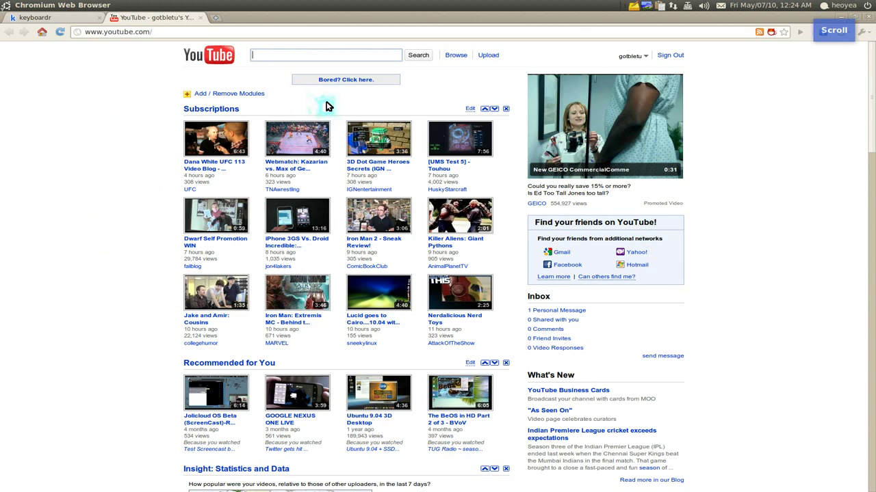
scroll(326, 106, down, 20)
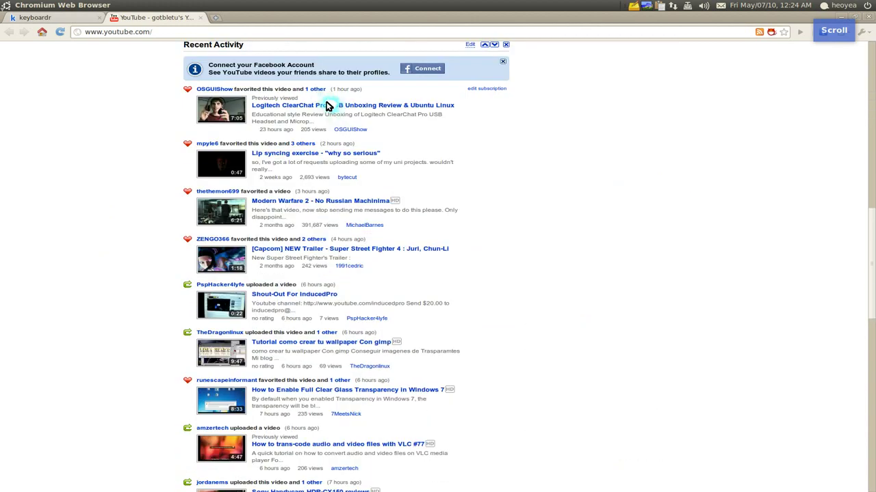
scroll(326, 106, up, 20)
scroll(326, 106, up, 10)
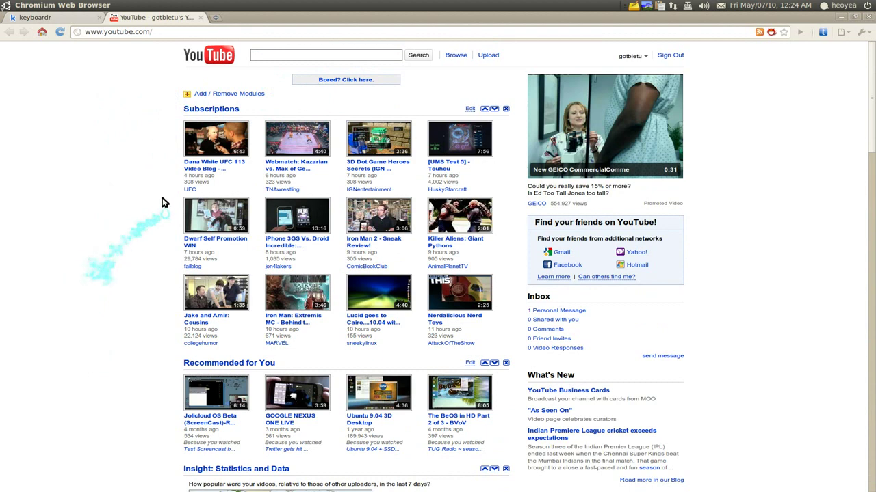
- Close the YouTube tab and the browser window, and find the WorkSpace actions in the easystroke list
key(ctrl+w)
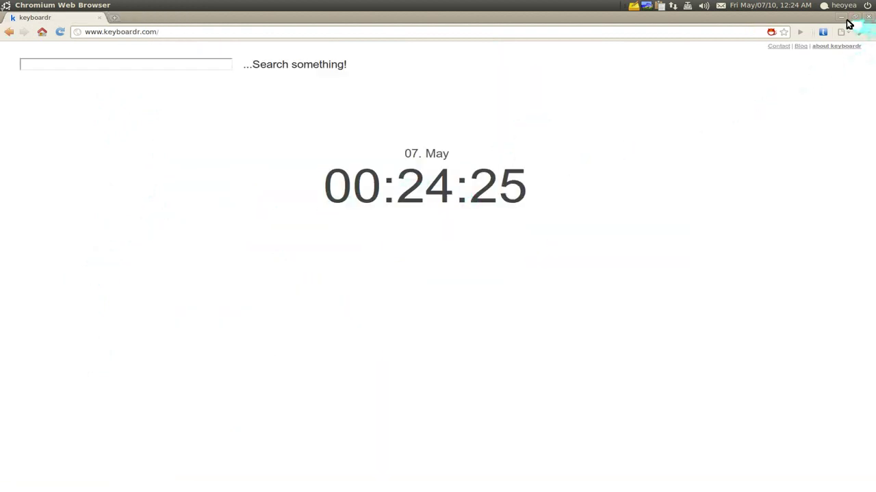
click(868, 17)
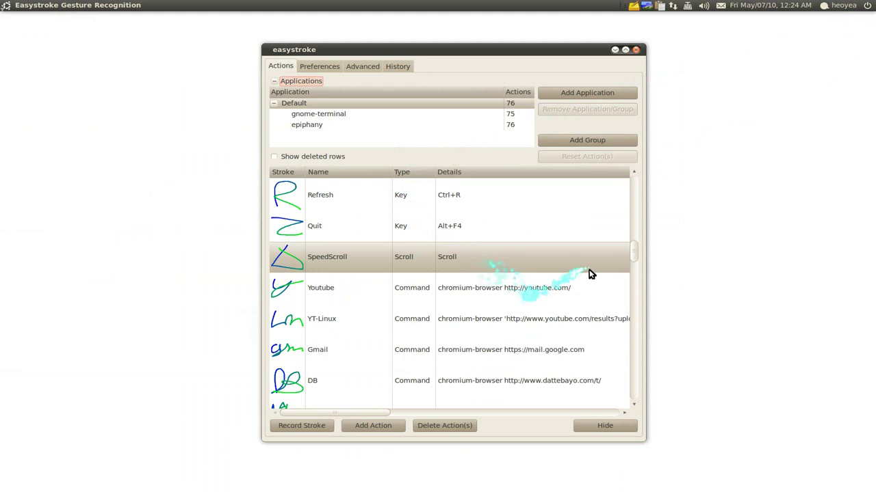
scroll(634, 253, up, 1)
drag(633, 249, 629, 298)
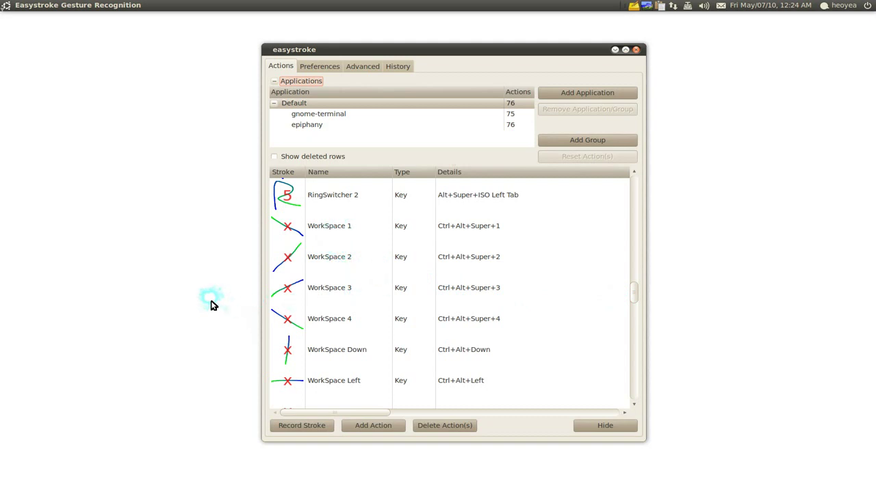
- Open Keyboard Shortcuts beside the easystroke window, examine the Switch to workspace shortcuts, and close it
key(super+space)
text(key)
key(Return)
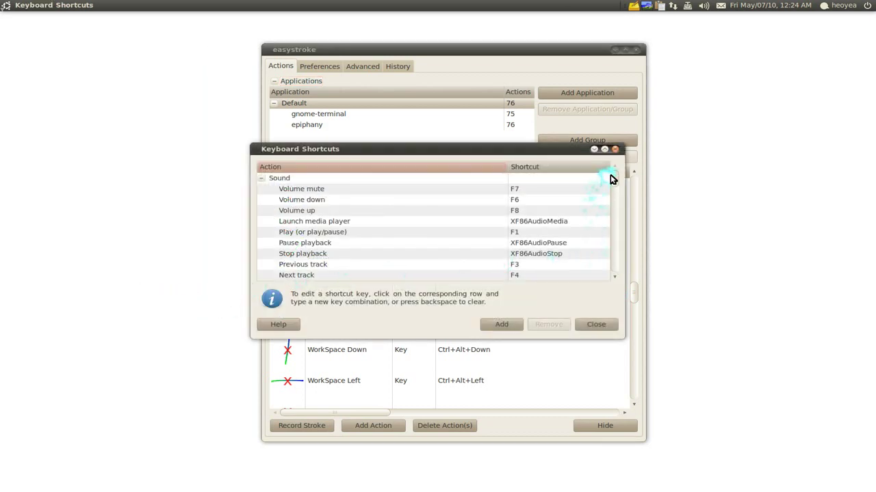
drag(548, 150, 350, 114)
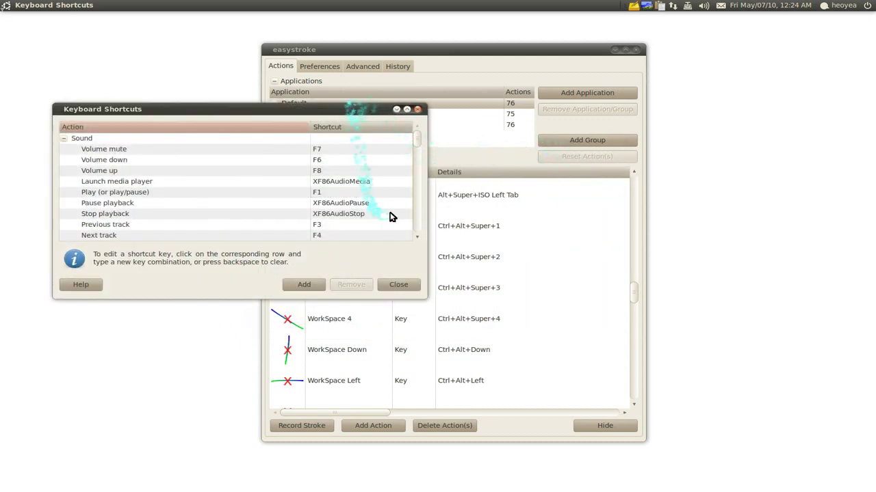
drag(414, 141, 412, 215)
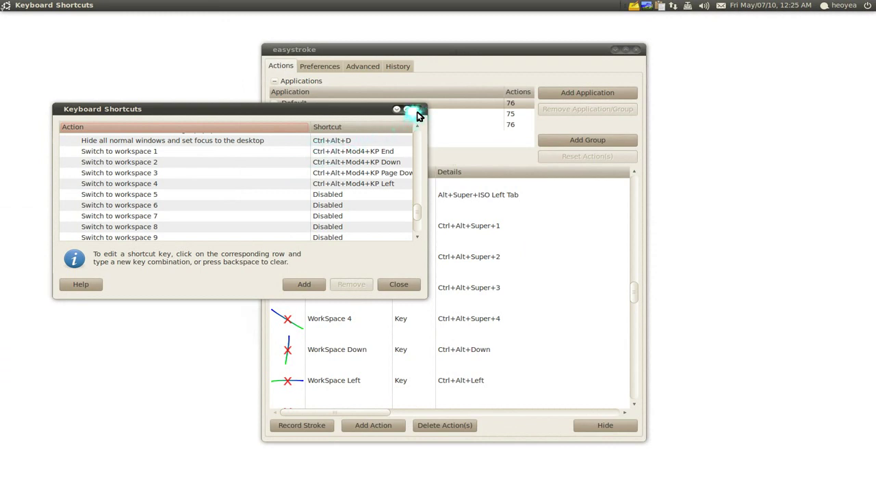
click(416, 111)
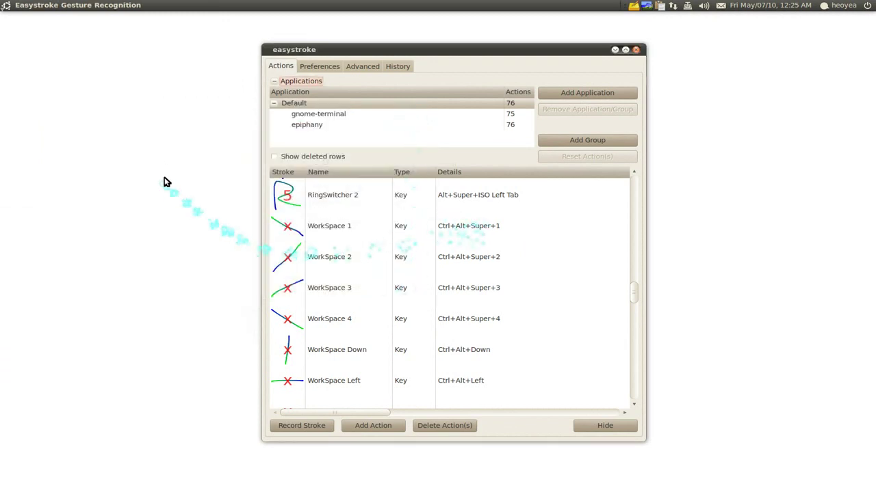
- Draw the diagonal WorkSpace gestures to switch between the workspaces and return to the easystroke window
drag(154, 135, 262, 229)
drag(489, 308, 294, 199)
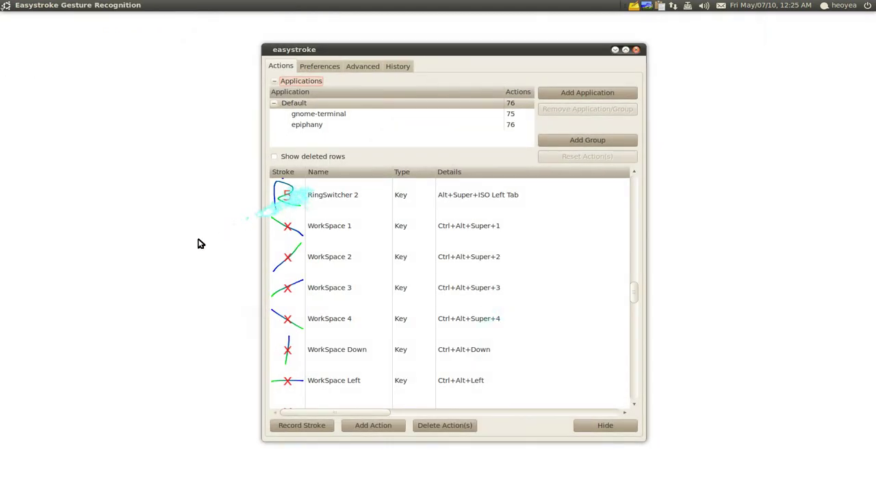
drag(145, 265, 445, 241)
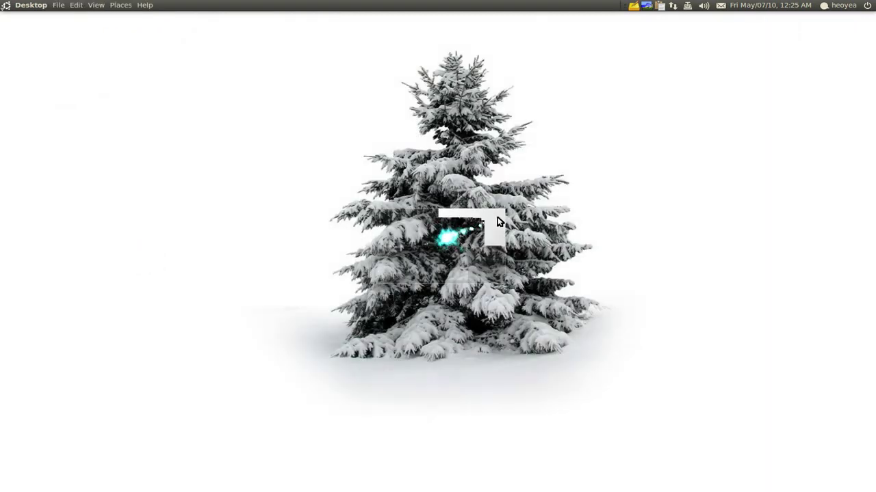
drag(561, 160, 377, 278)
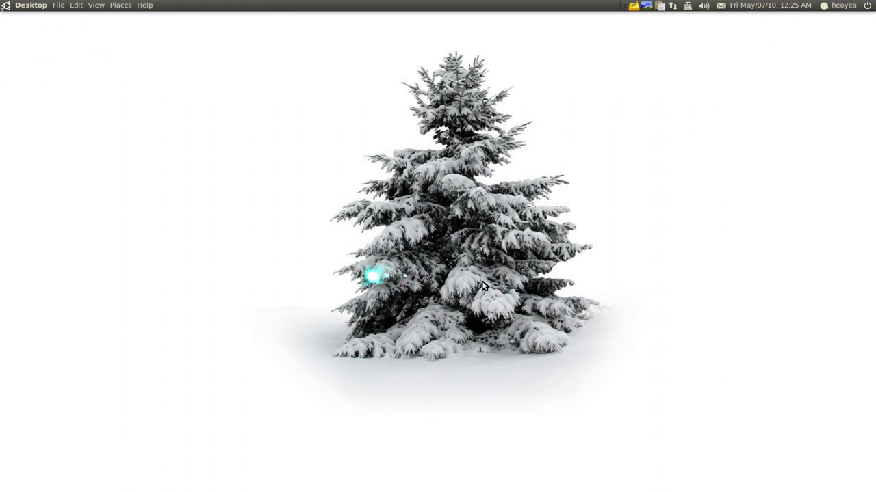
drag(538, 281, 400, 174)
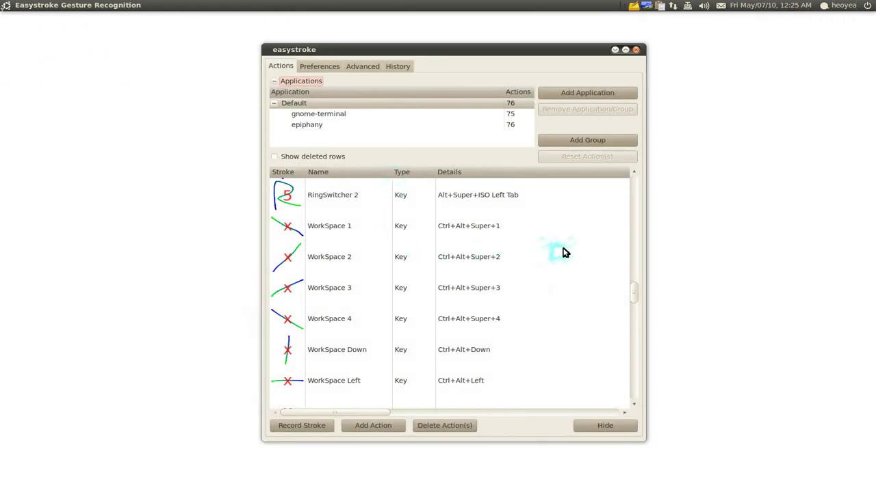
- Disable Show OSD in the advanced behavior settings and return to the actions list
click(355, 68)
click(450, 121)
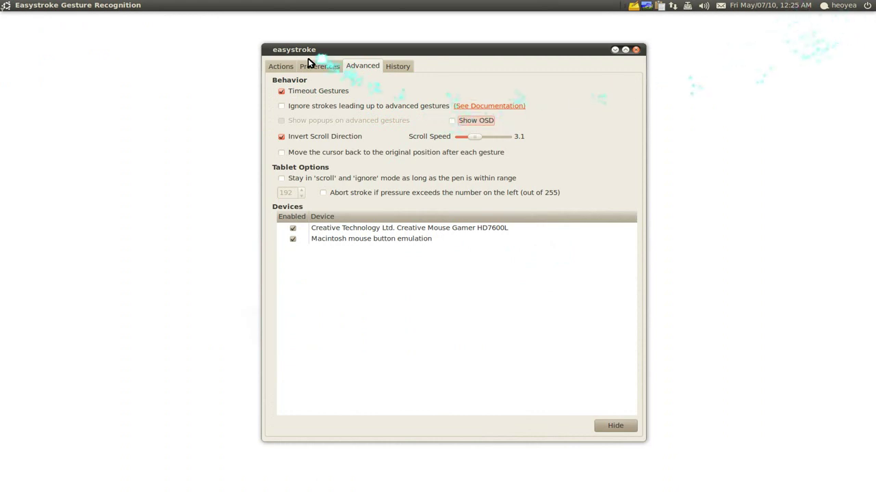
click(287, 68)
- Review the remaining Default actions, from the WorkSpace and Compiz Zoom gestures to Negative, Snow and Stars
scroll(487, 322, down, 5)
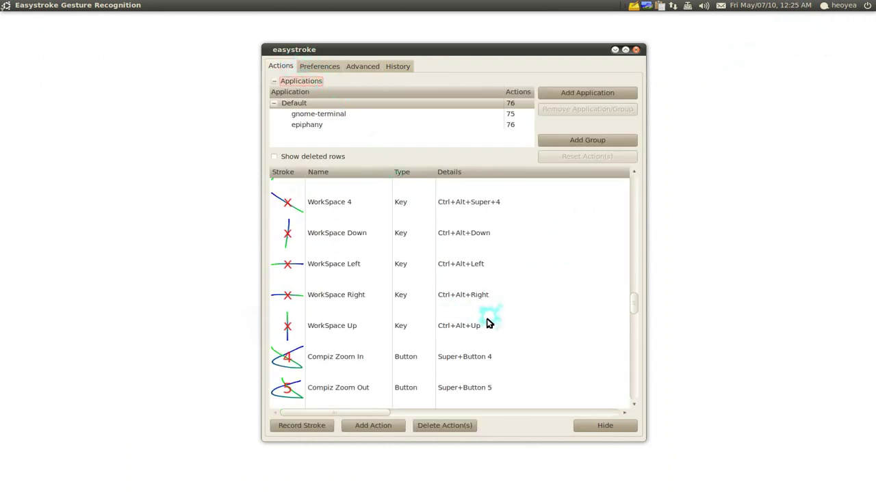
scroll(487, 323, down, 5)
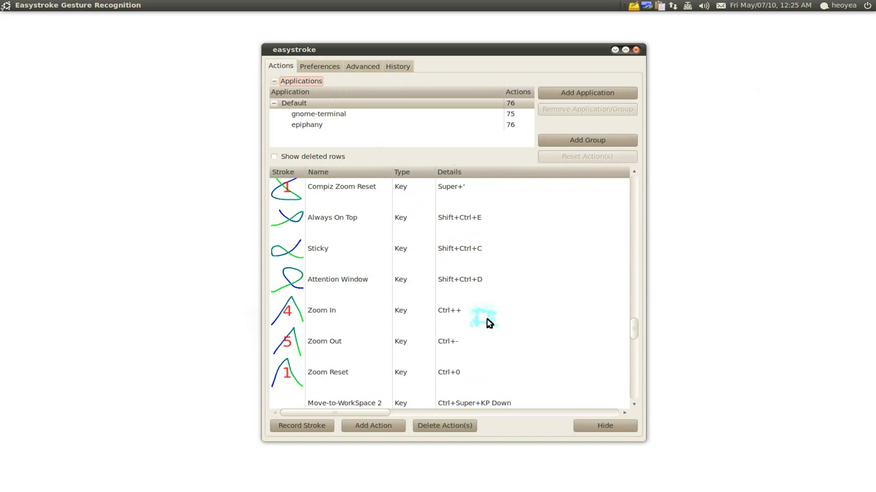
scroll(489, 323, down, 2)
scroll(488, 323, down, 7)
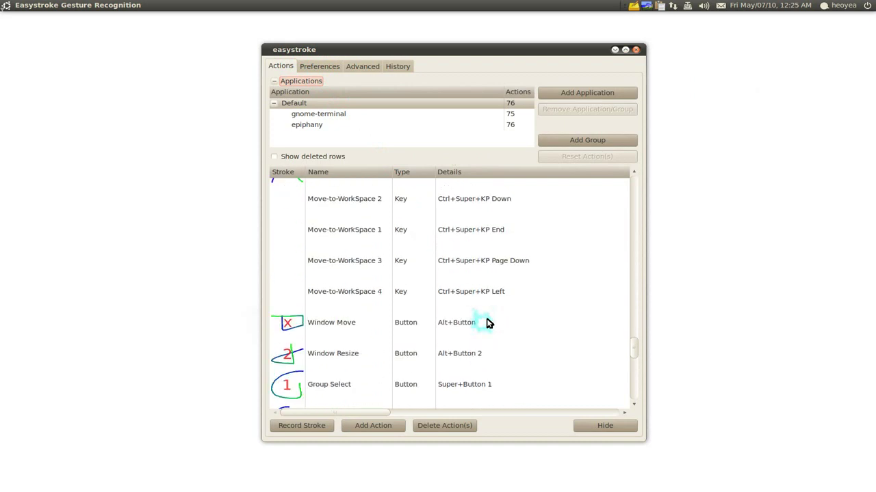
scroll(487, 323, down, 8)
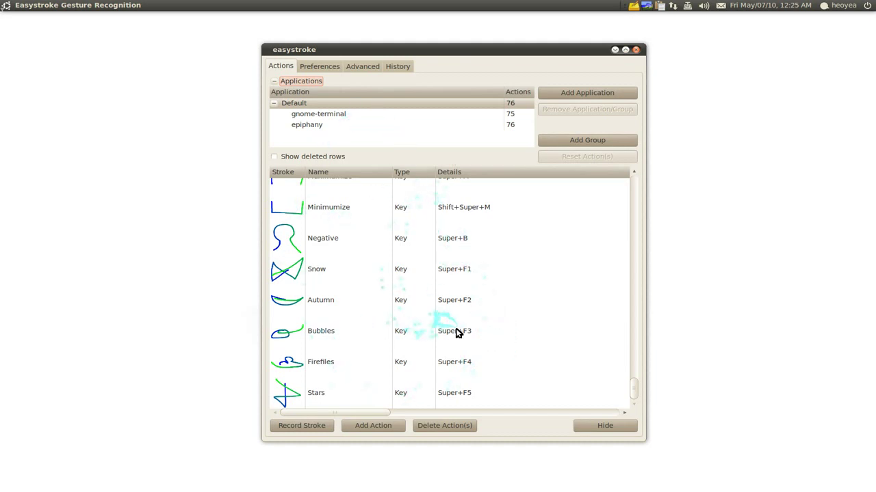
scroll(470, 337, up, 2)
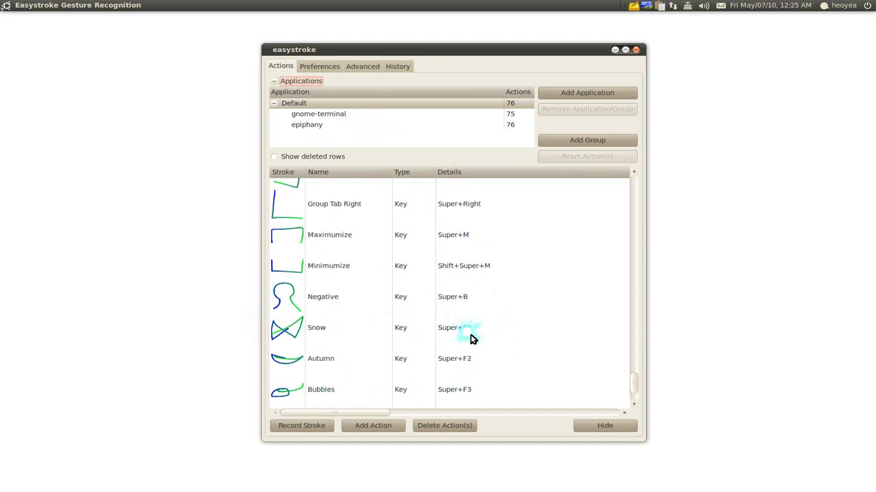